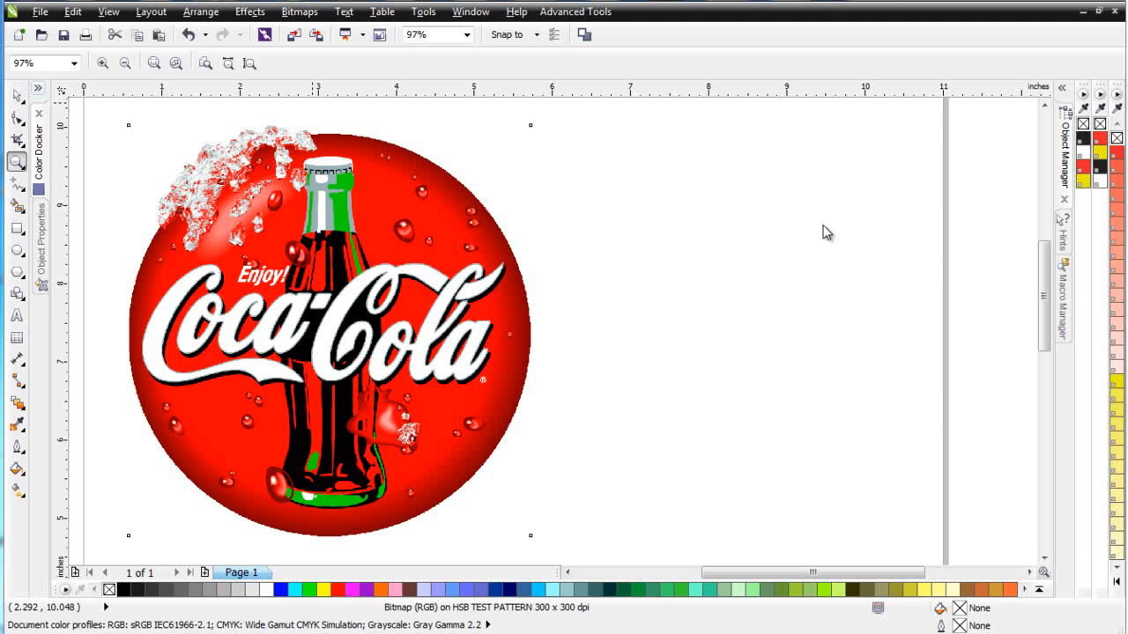
# Step: Launch the SimpleSeps Raster plugin from the Advanced Tools menu
pyautogui.click(567, 12)
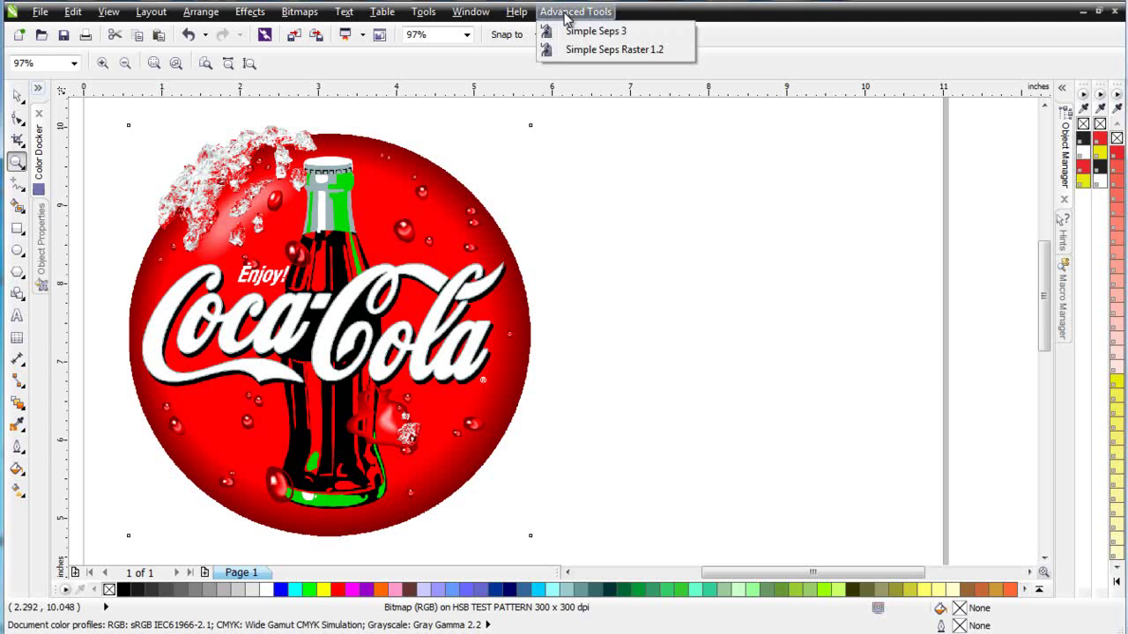
pyautogui.click(587, 51)
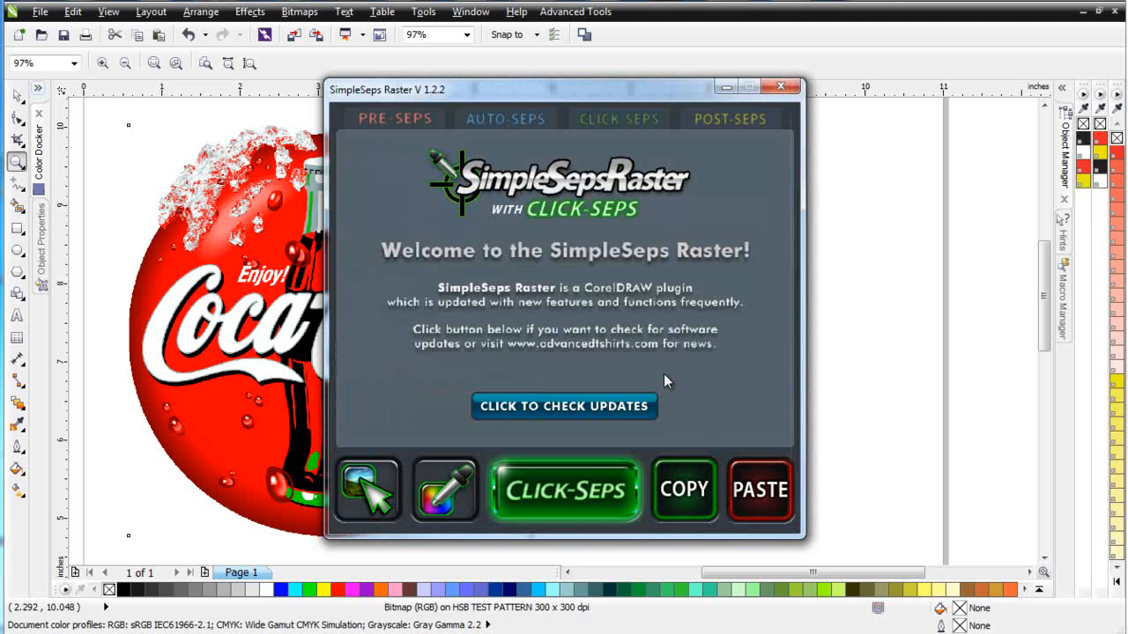
# Step: Move the plugin off the artwork and review the PRE-, AUTO-, CLICK- and POST-SEPS pages, ending on PRE-SEPS
pyautogui.moveTo(539, 93); pyautogui.dragTo(794, 110)
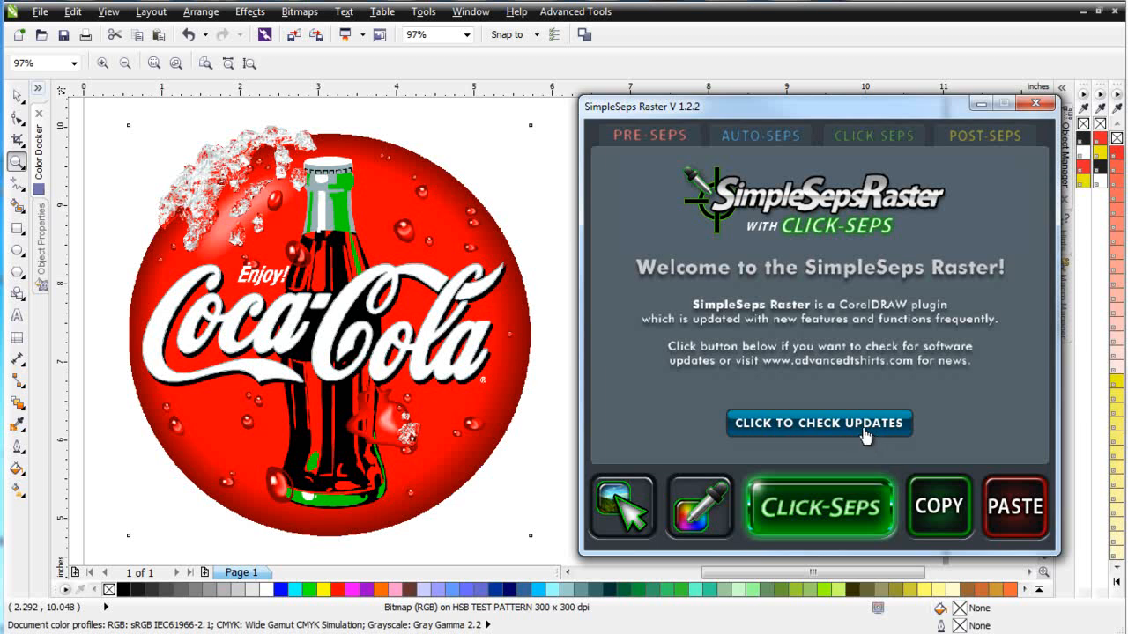
pyautogui.click(641, 139)
pyautogui.click(749, 136)
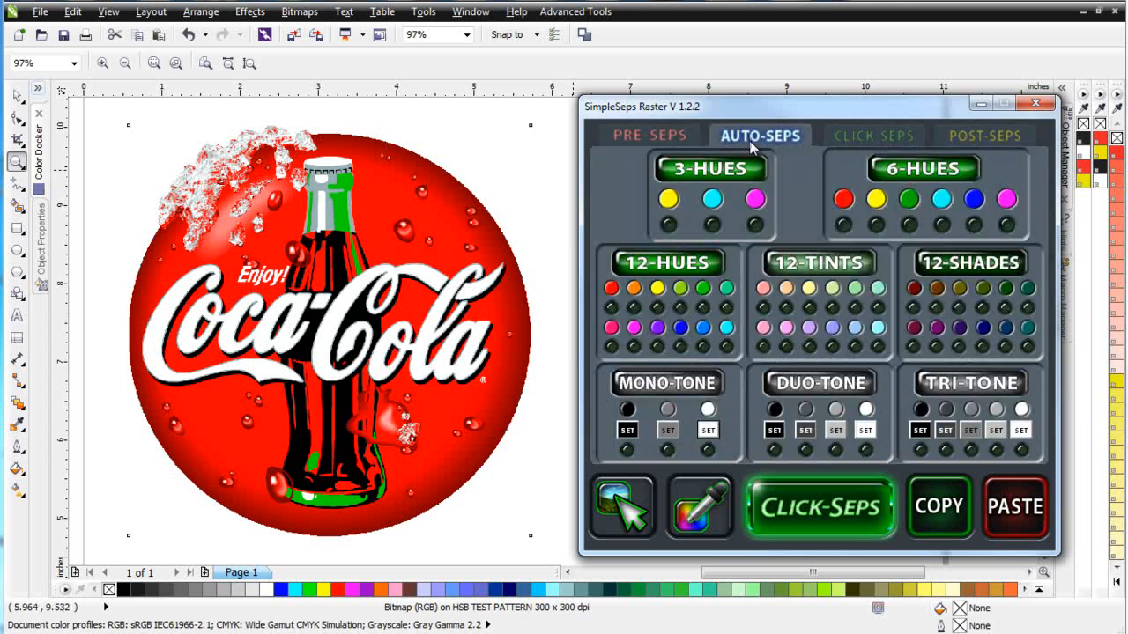
pyautogui.click(887, 136)
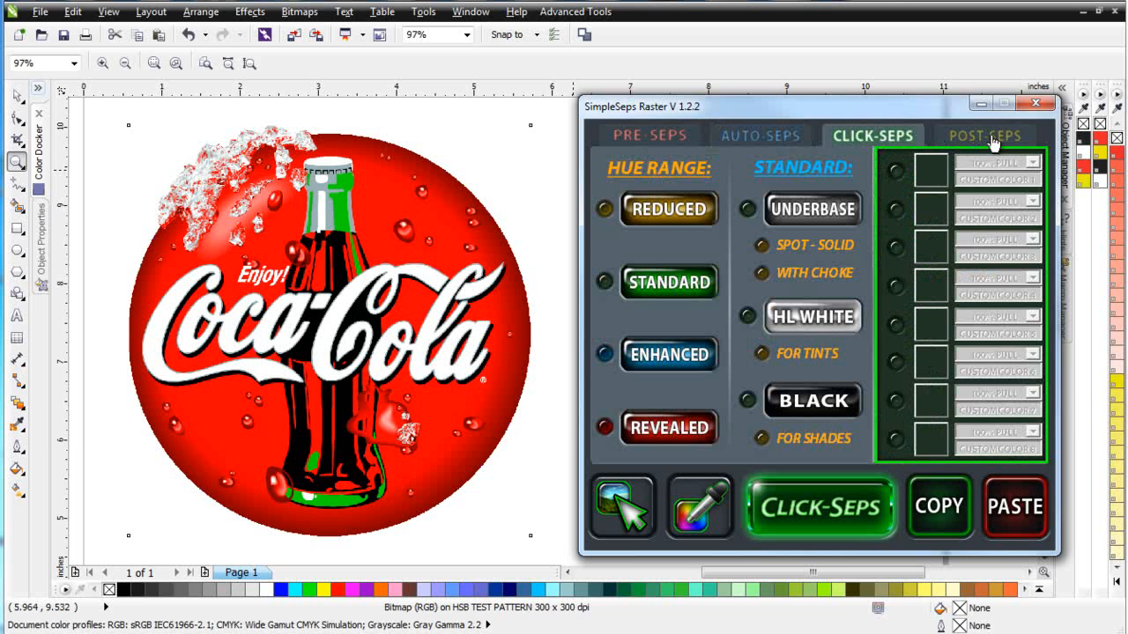
pyautogui.click(987, 136)
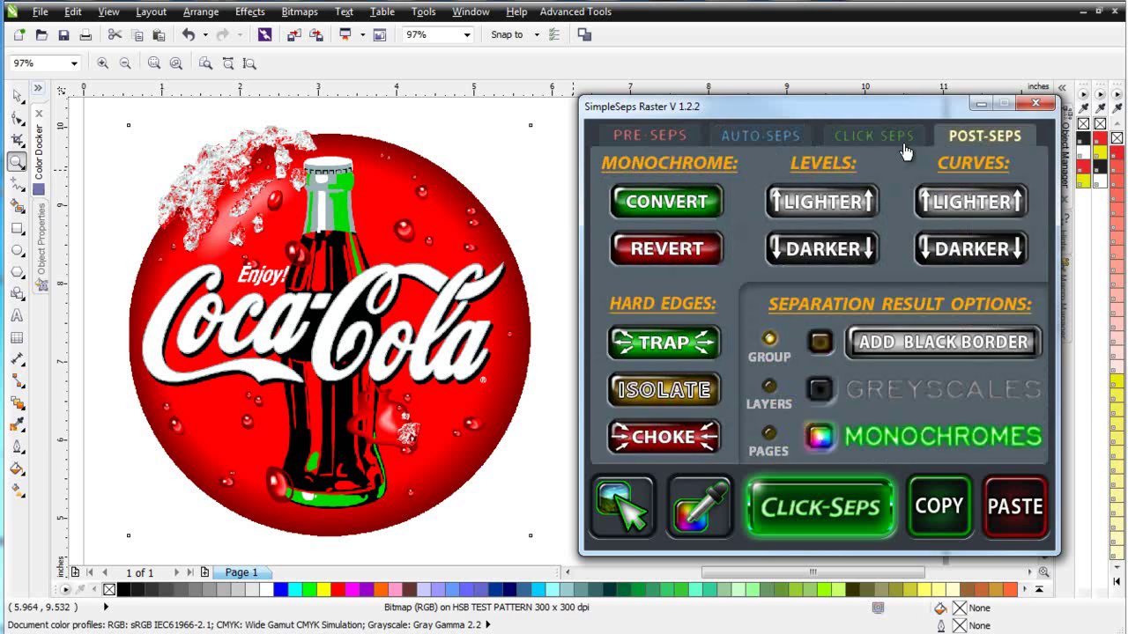
pyautogui.click(653, 137)
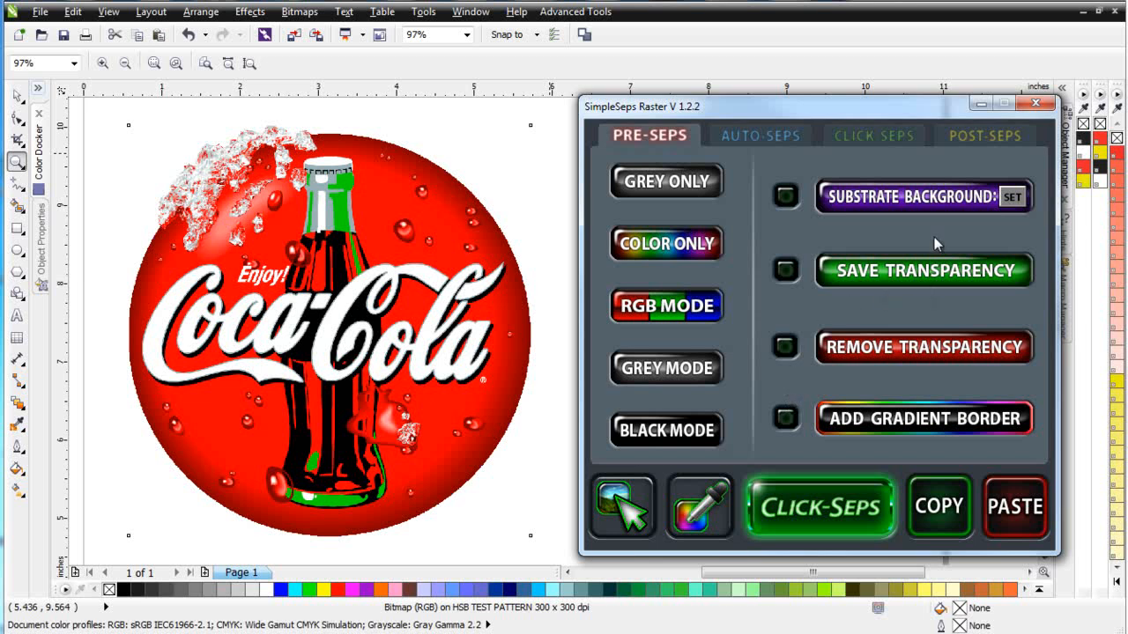
# Step: Tick the SUBSTRATE BACKGROUND option on the PRE-SEPS page
pyautogui.click(786, 195)
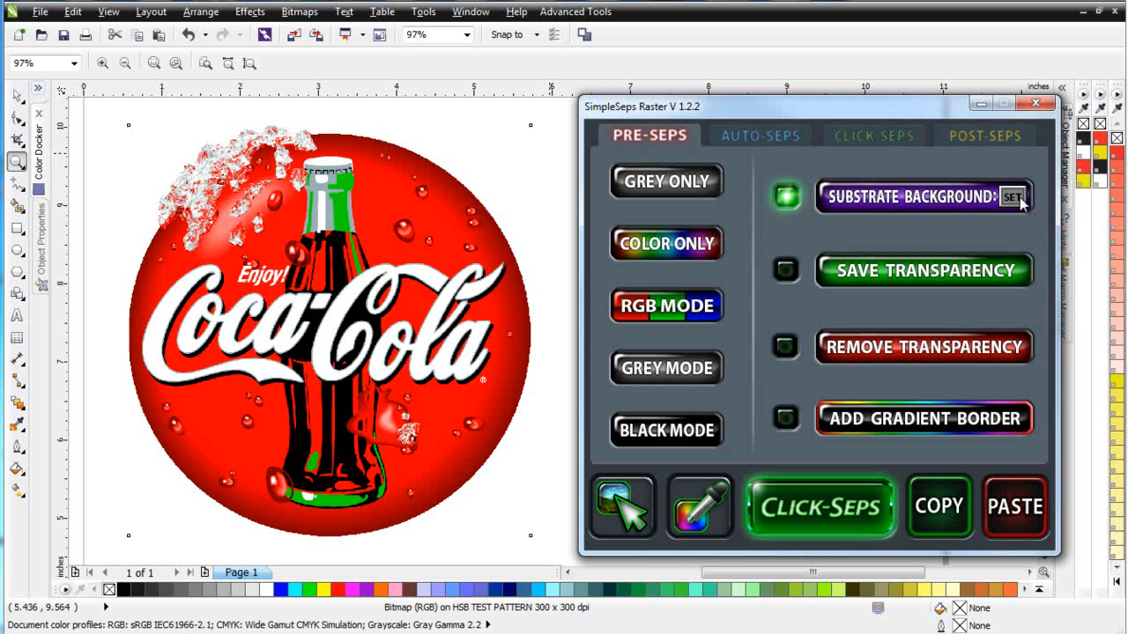
# Step: Sample the light grey from the desktop with the eyedropper and set it as the substrate background
pyautogui.click(709, 499)
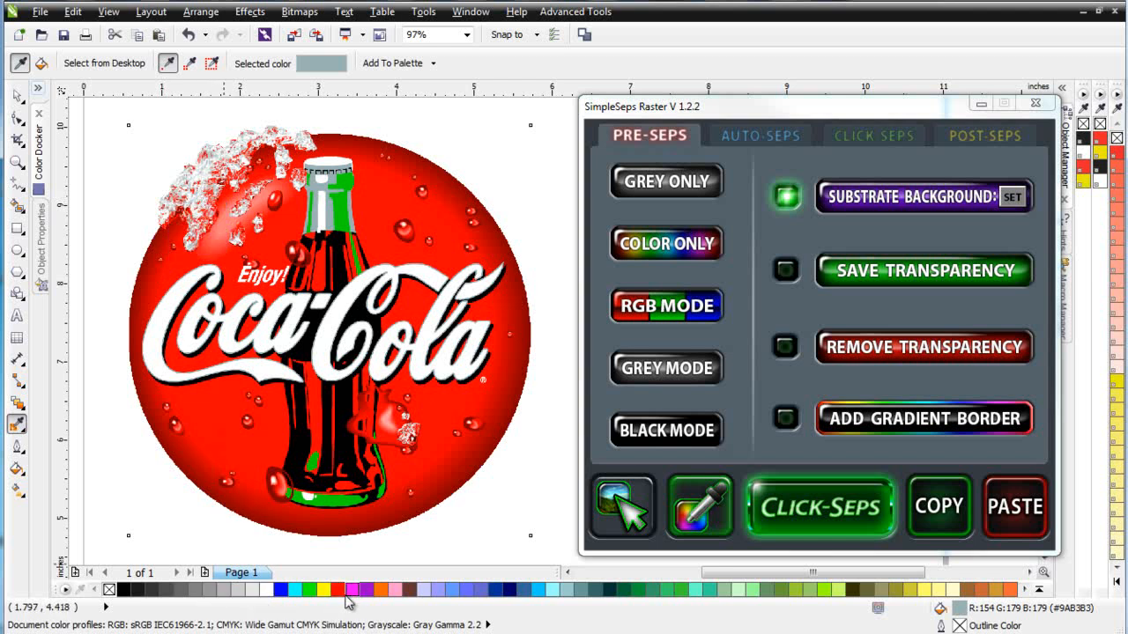
pyautogui.click(104, 64)
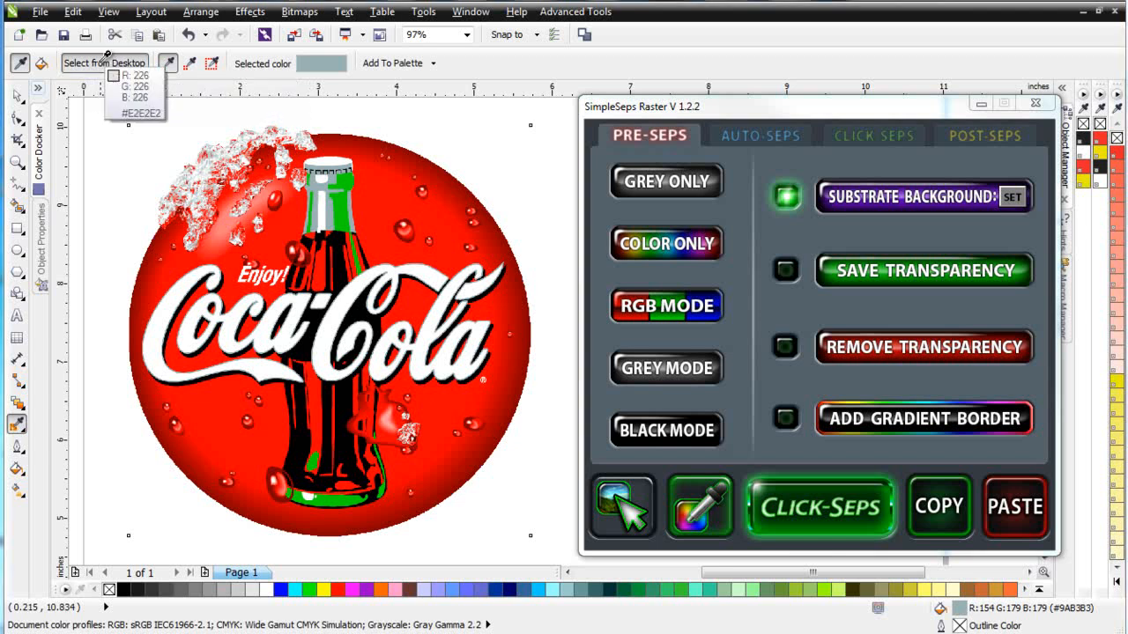
pyautogui.click(233, 581)
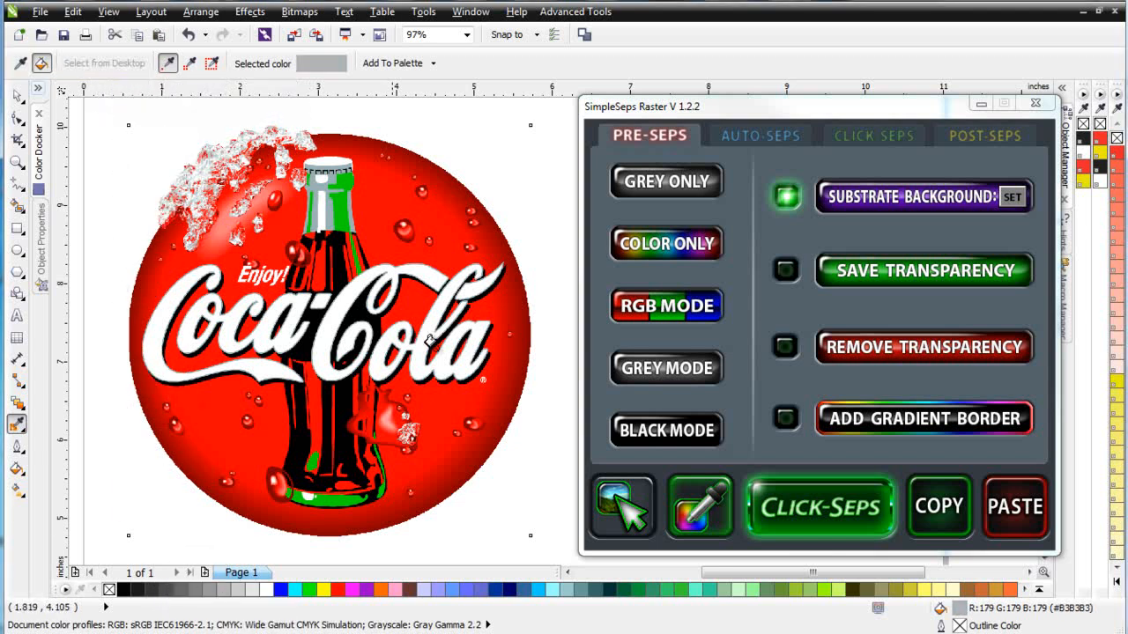
pyautogui.click(1014, 198)
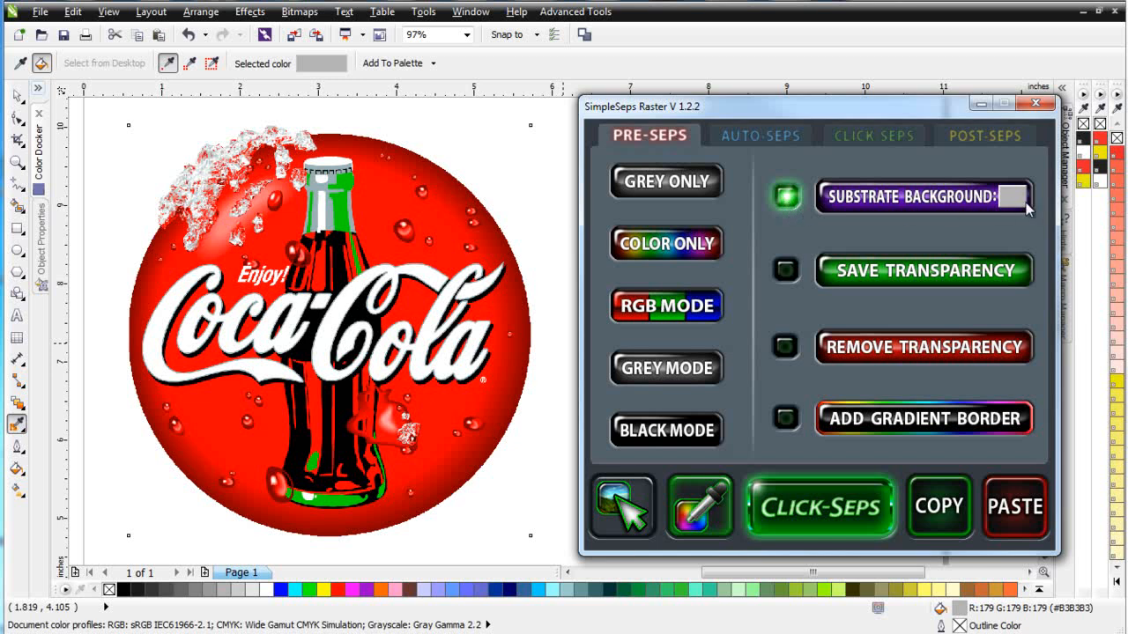
# Step: Show the AUTO-SEPS presets of hues, tints, shades and tones
pyautogui.click(760, 136)
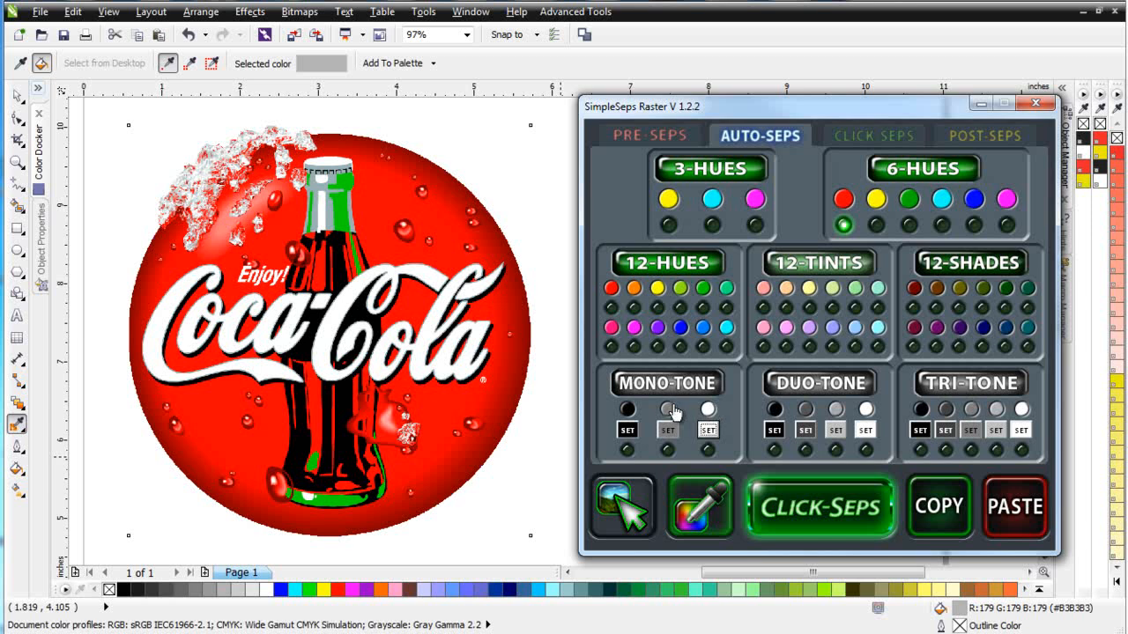
# Step: Sample yellow then red from the palette and set red as a mono-tone colour
pyautogui.click(709, 503)
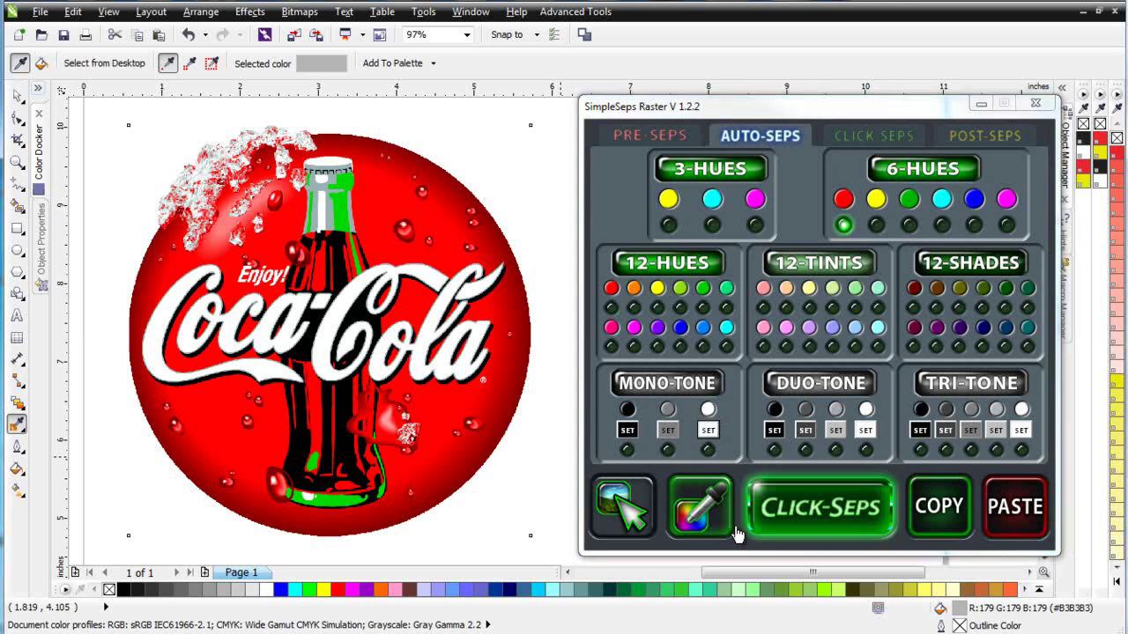
pyautogui.click(104, 62)
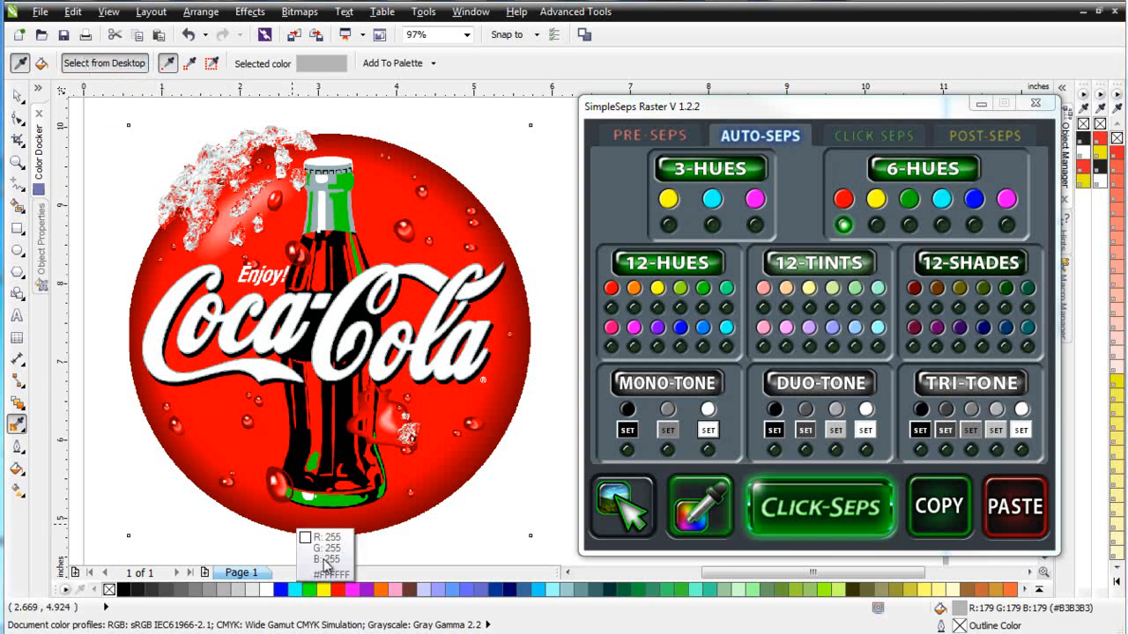
pyautogui.click(329, 586)
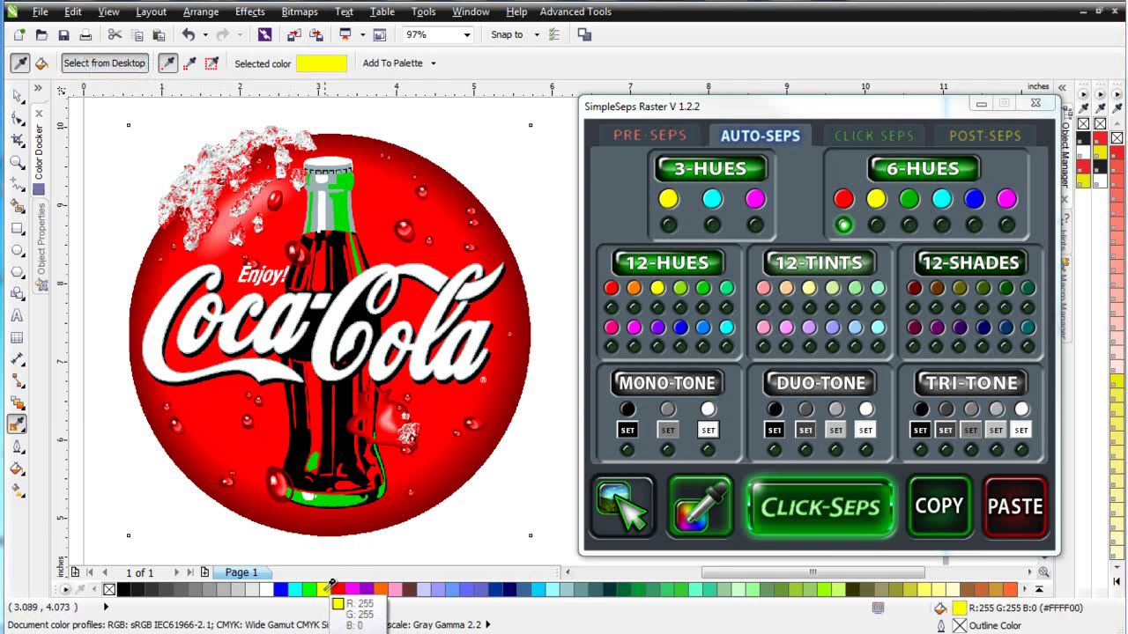
pyautogui.click(709, 449)
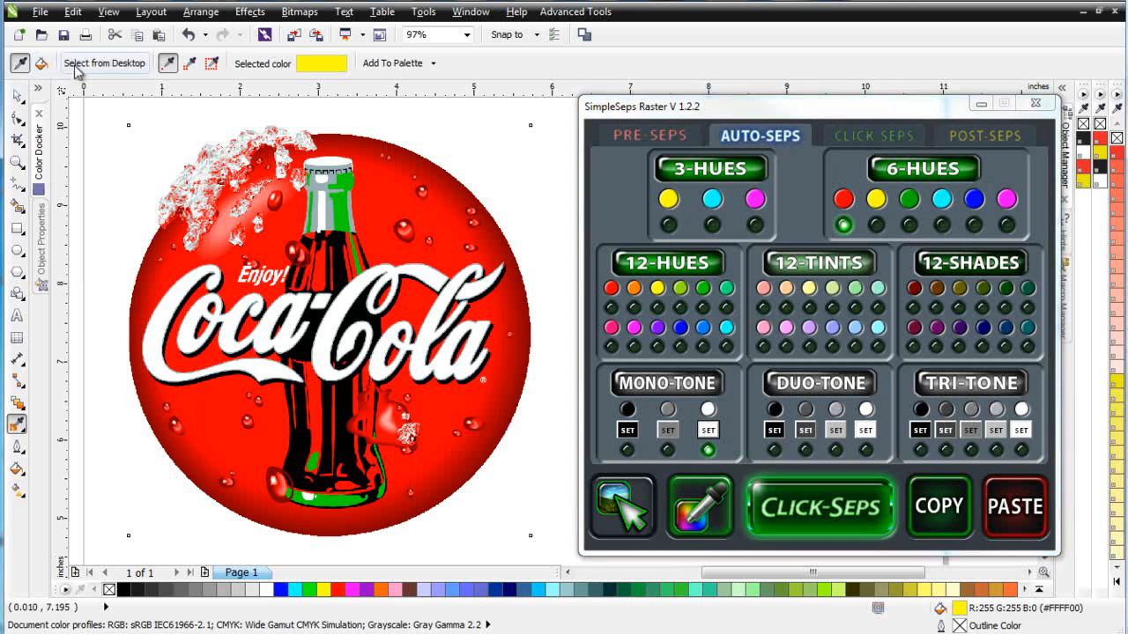
pyautogui.click(74, 64)
pyautogui.click(340, 589)
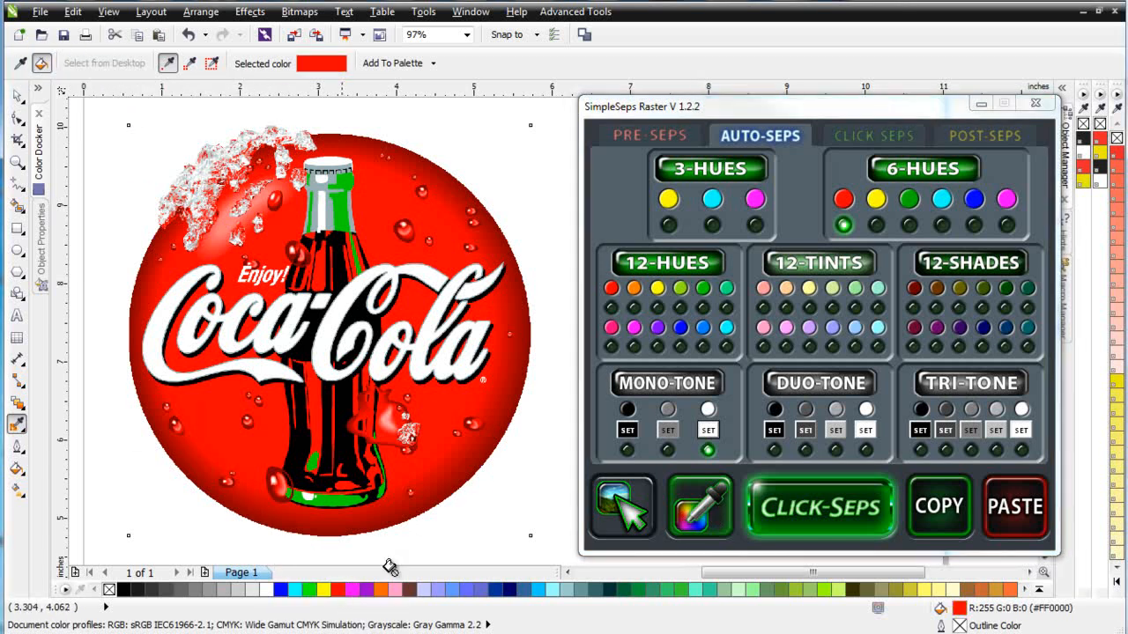
pyautogui.click(668, 430)
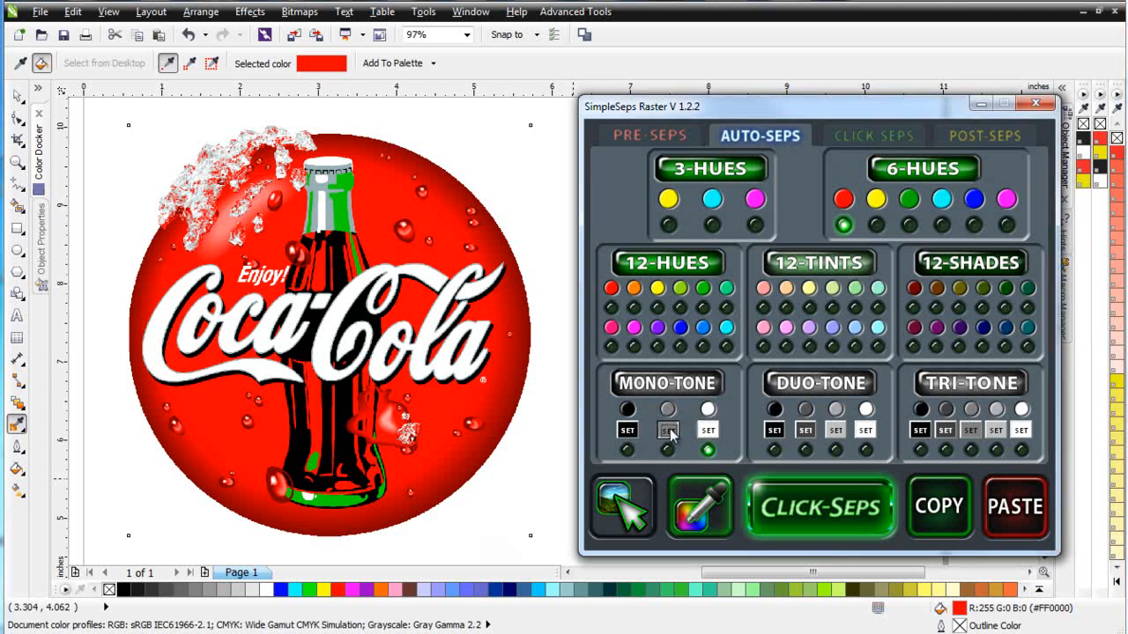
pyautogui.click(677, 436)
pyautogui.click(702, 506)
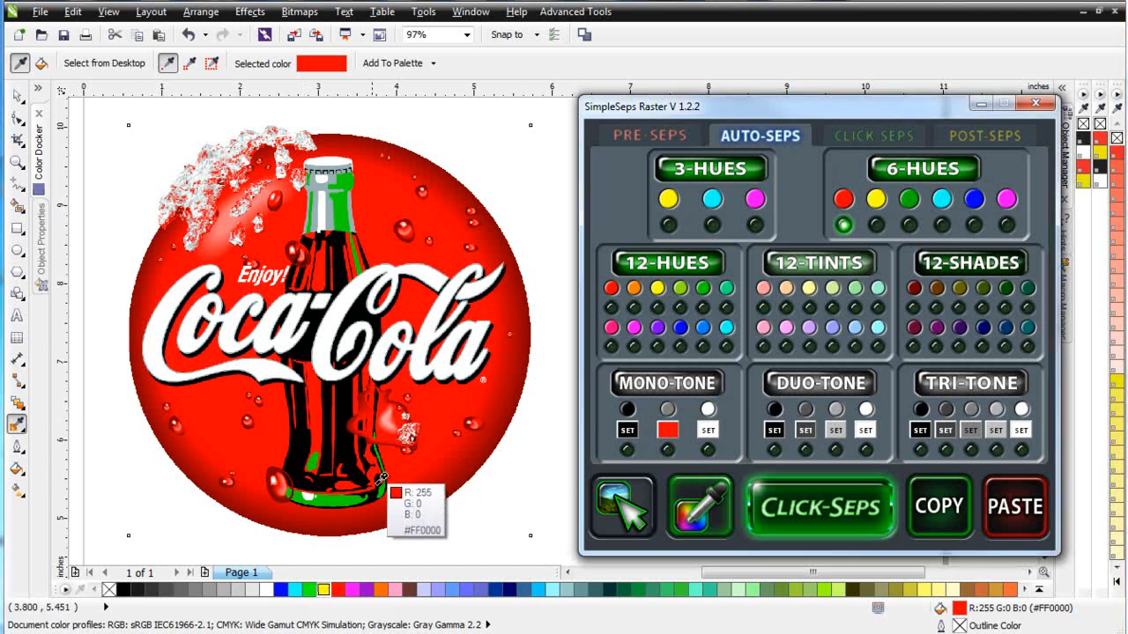
# Step: Set yellow as the third mono-tone colour and switch on the mono-tone channel LEDs
pyautogui.click(104, 62)
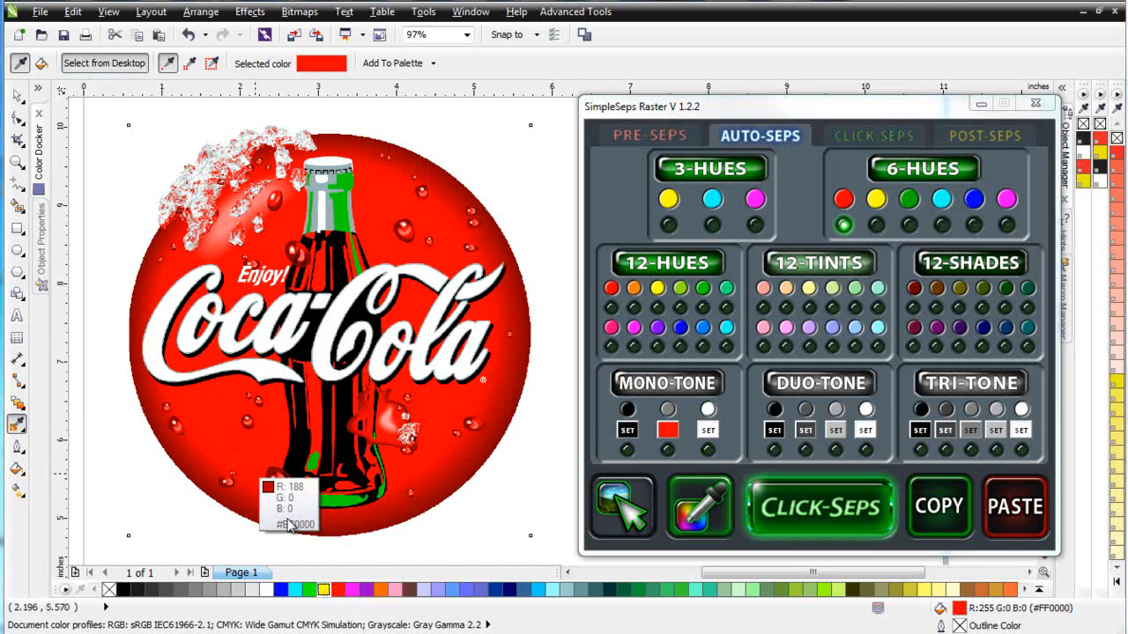
pyautogui.click(324, 589)
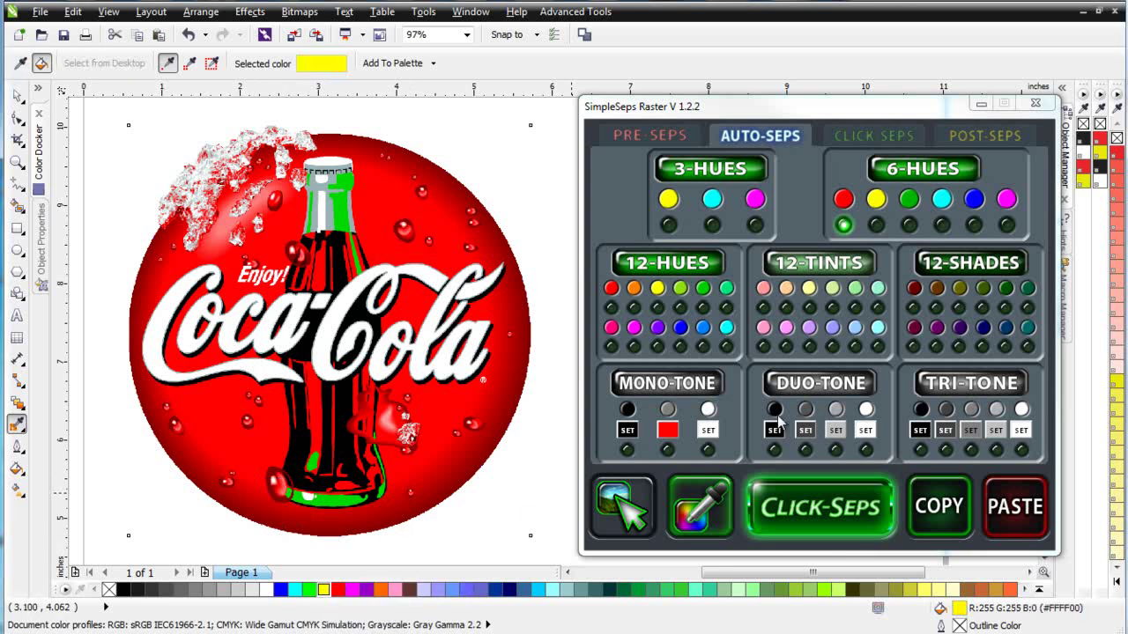
pyautogui.click(707, 430)
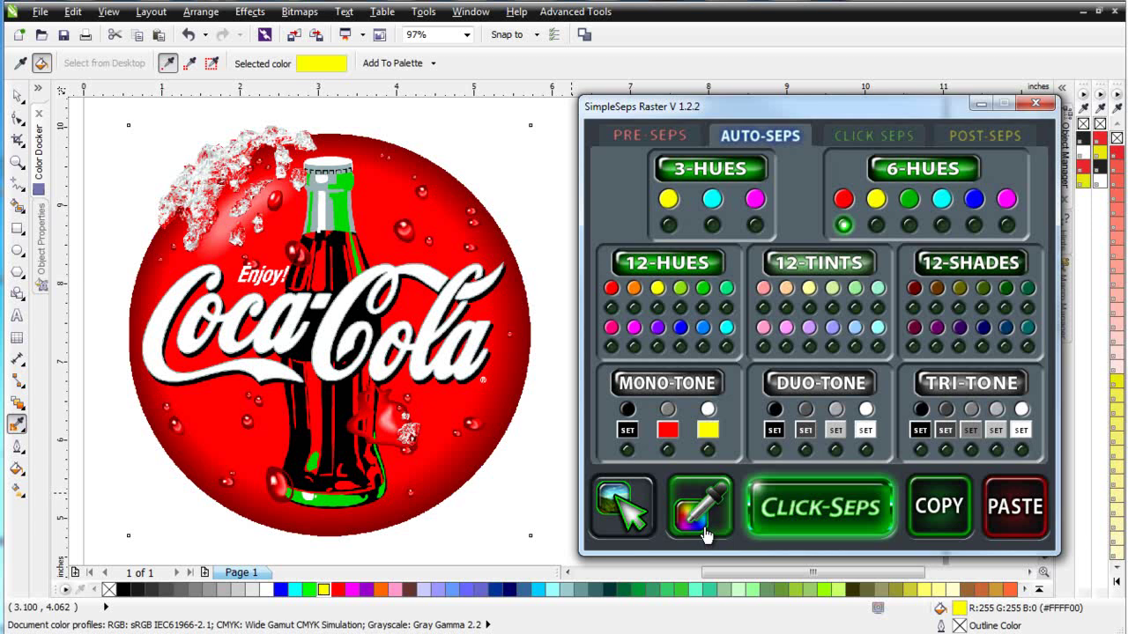
pyautogui.click(710, 450)
pyautogui.click(668, 451)
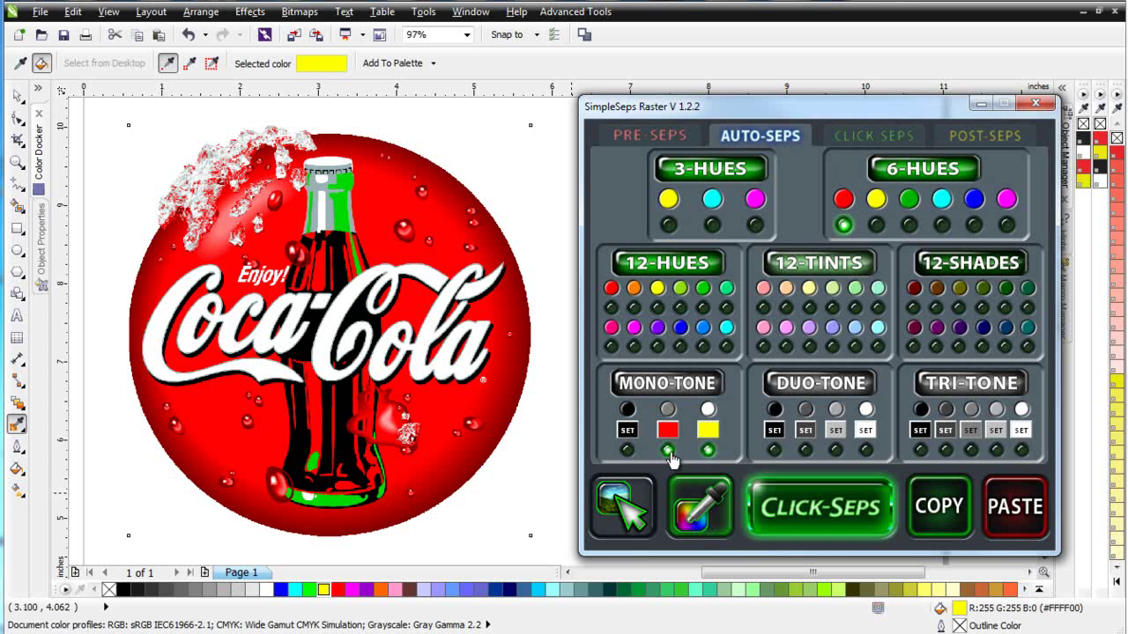
pyautogui.click(627, 450)
# Step: Reset the red and yellow mono-tone colours to default and switch the channels off
pyautogui.click(667, 430)
pyautogui.click(708, 430)
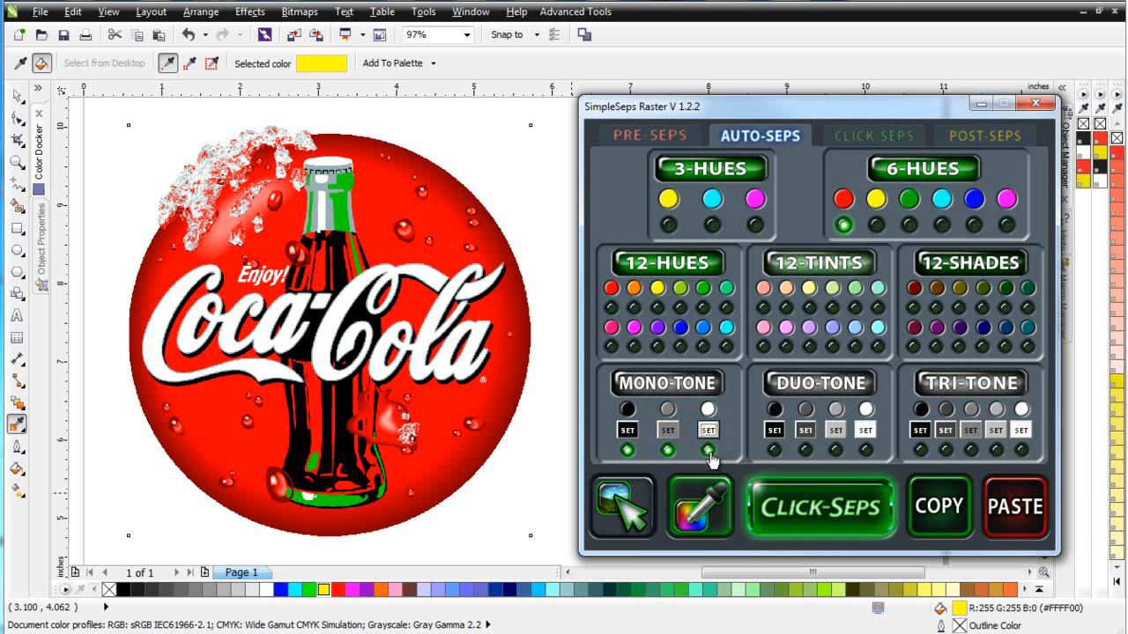
pyautogui.click(627, 450)
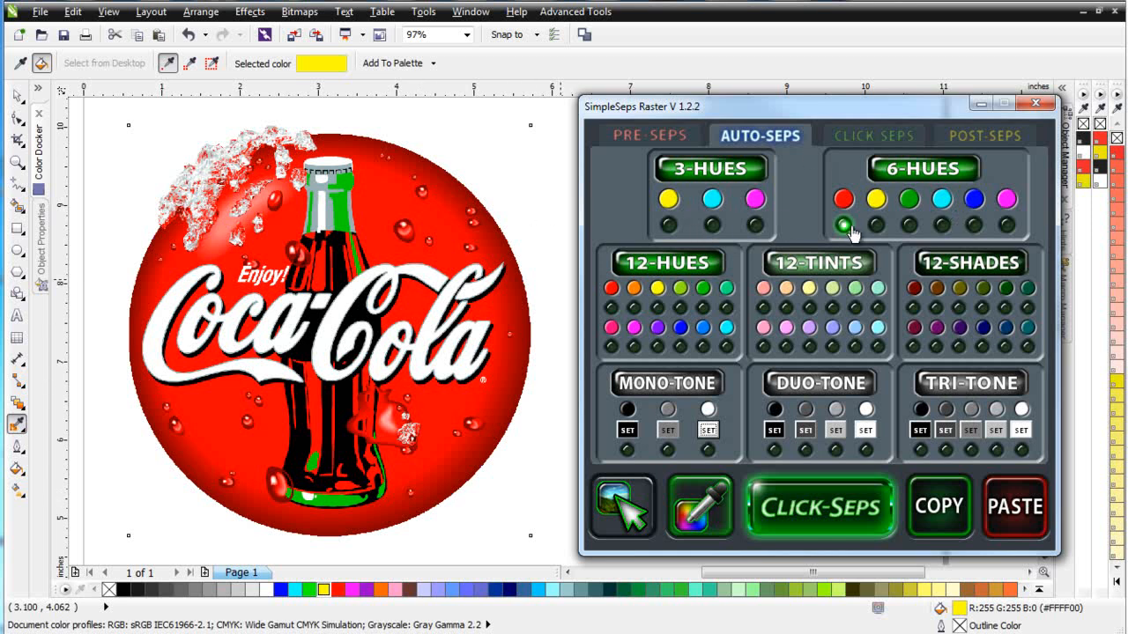
# Step: Enable the underbase, HL-WHITE and BLACK standard channels on the CLICK-SEPS page
pyautogui.click(872, 135)
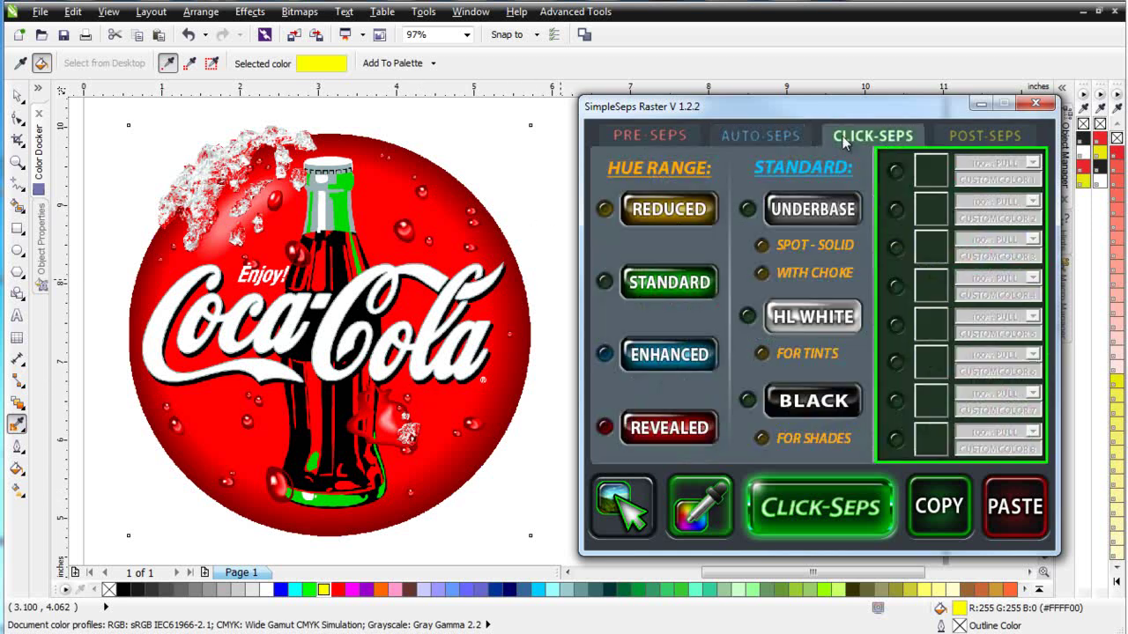
pyautogui.click(747, 209)
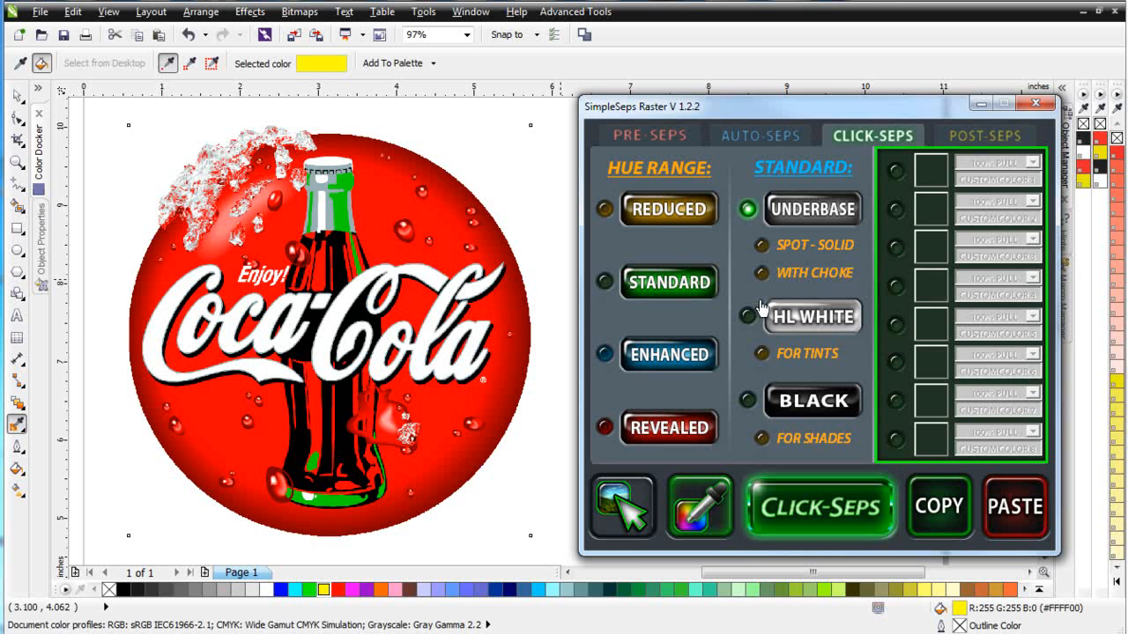
pyautogui.click(747, 316)
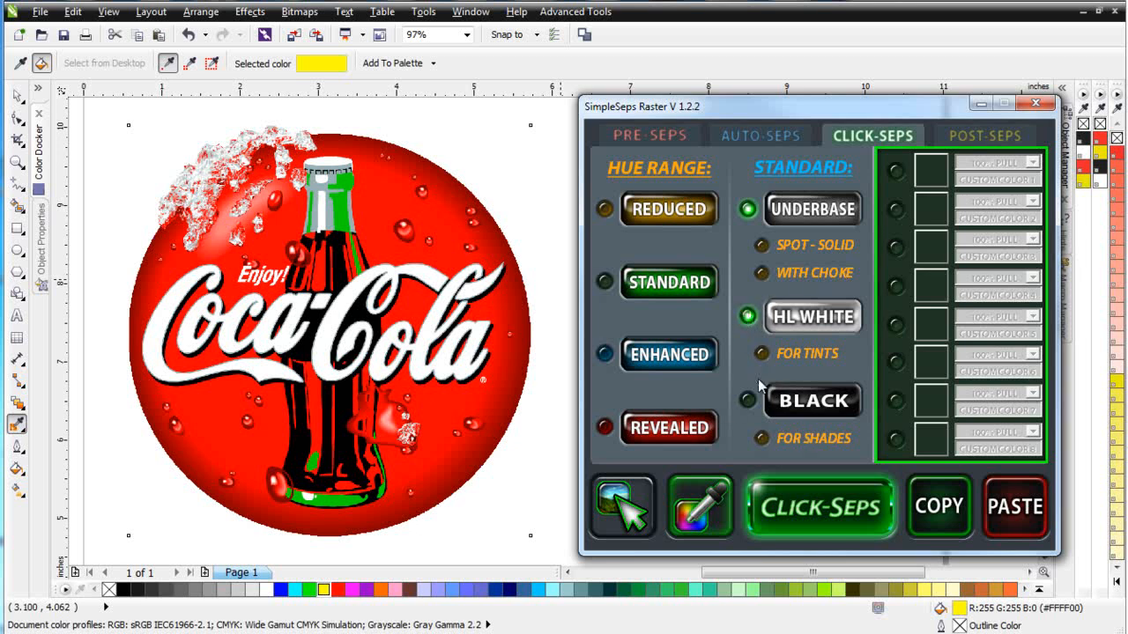
pyautogui.click(747, 400)
pyautogui.click(768, 134)
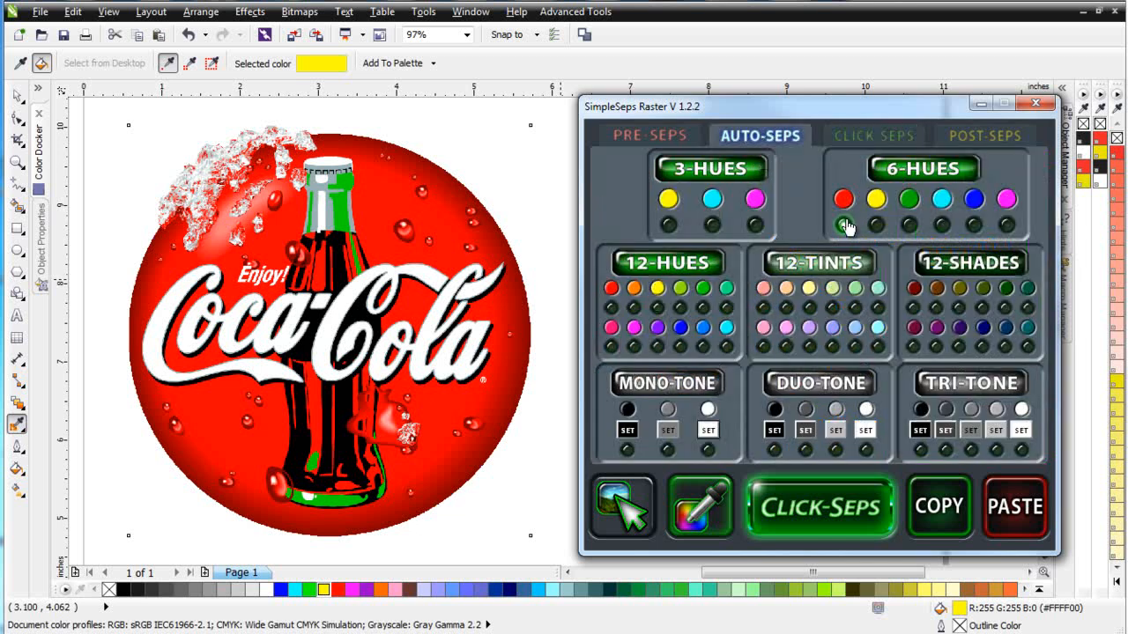
pyautogui.click(864, 141)
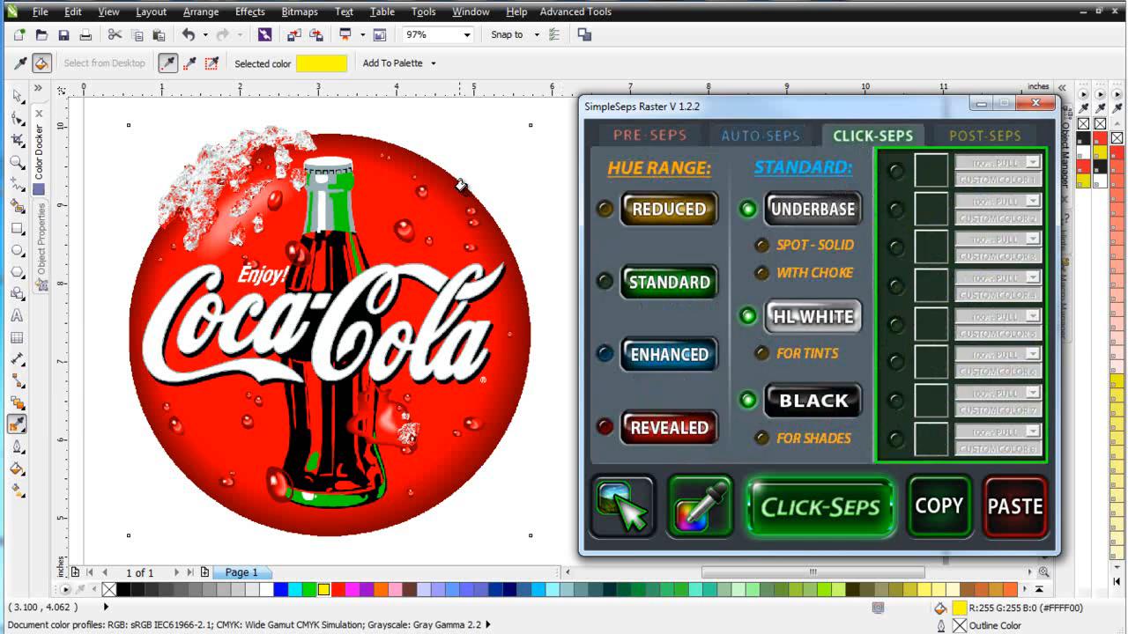
# Step: Zoom in on the bottle neck's green and grey areas and return to the CLICK-SEPS page
pyautogui.click(17, 162)
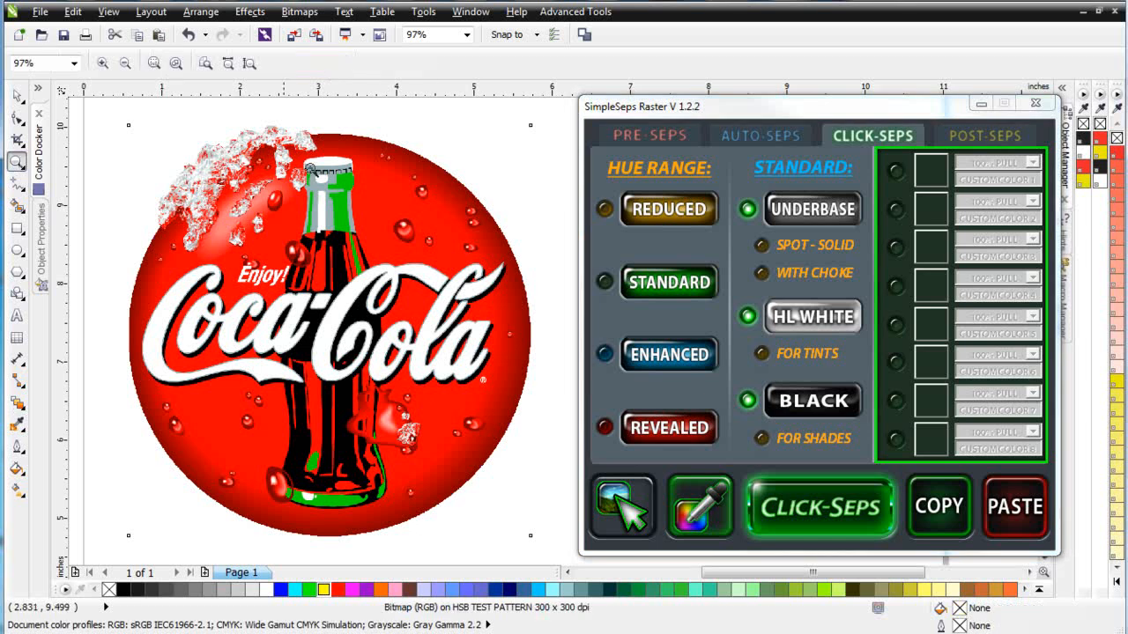
pyautogui.click(485, 324)
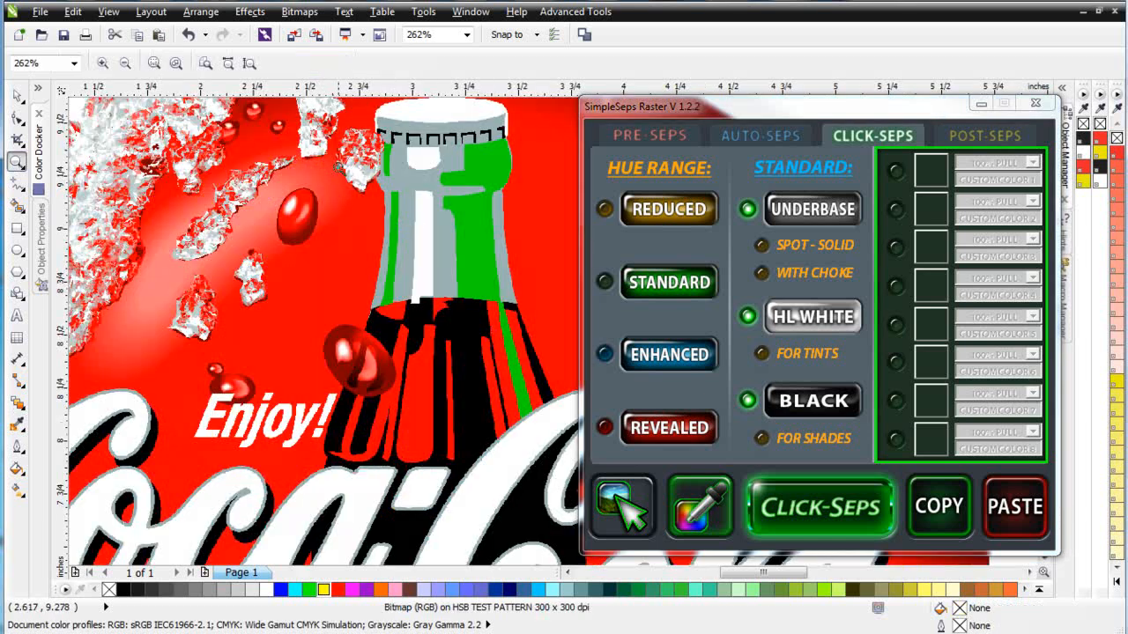
pyautogui.click(18, 95)
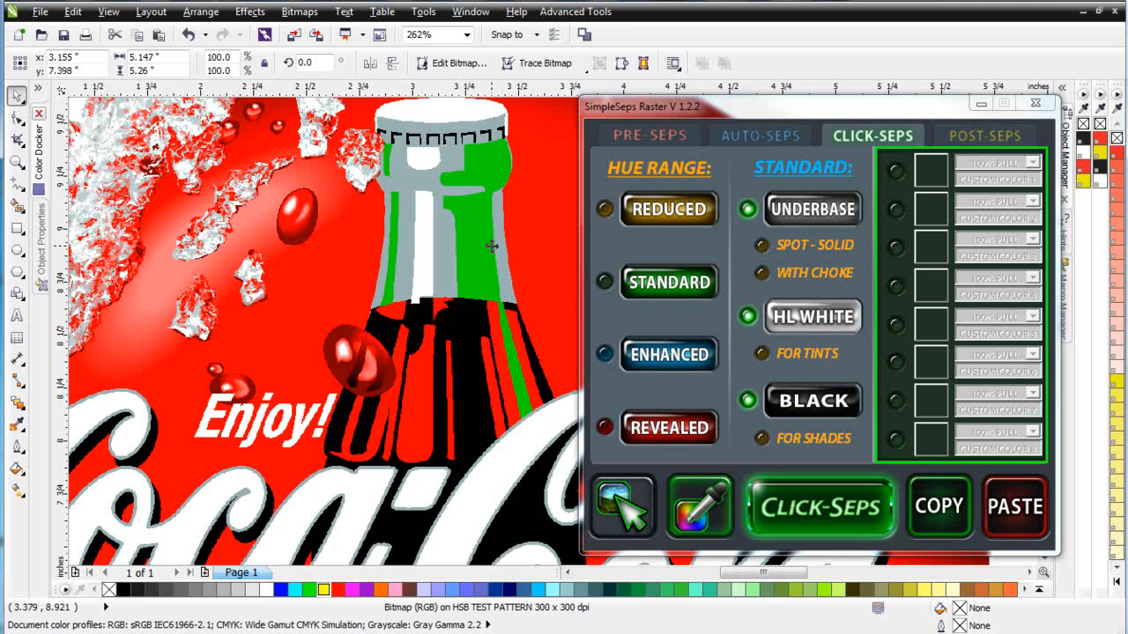
pyautogui.click(761, 135)
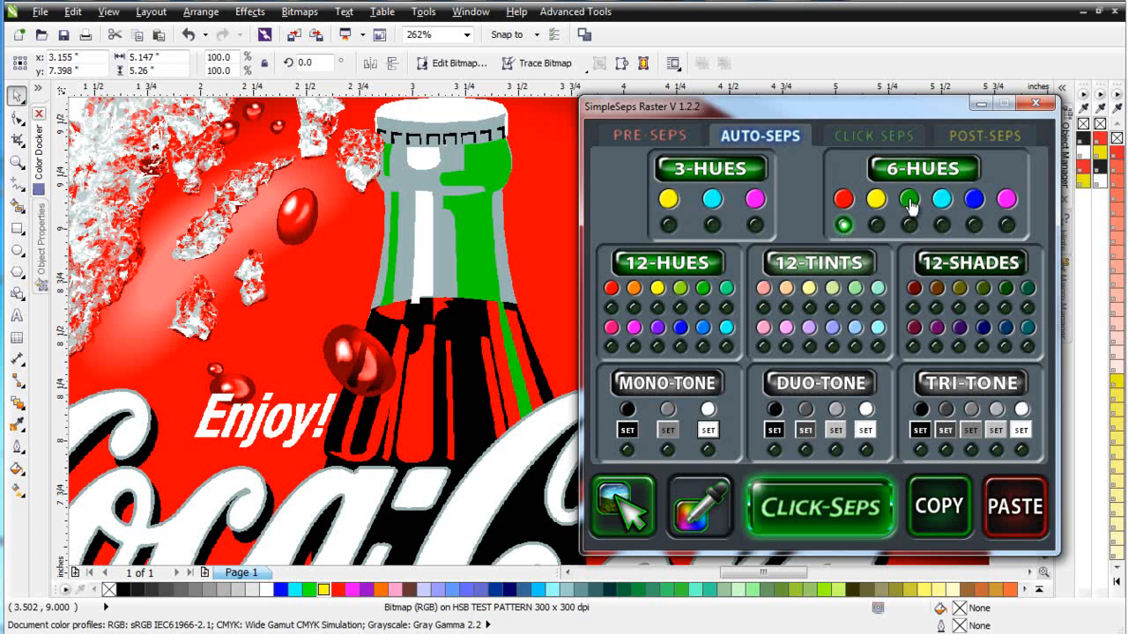
pyautogui.click(872, 135)
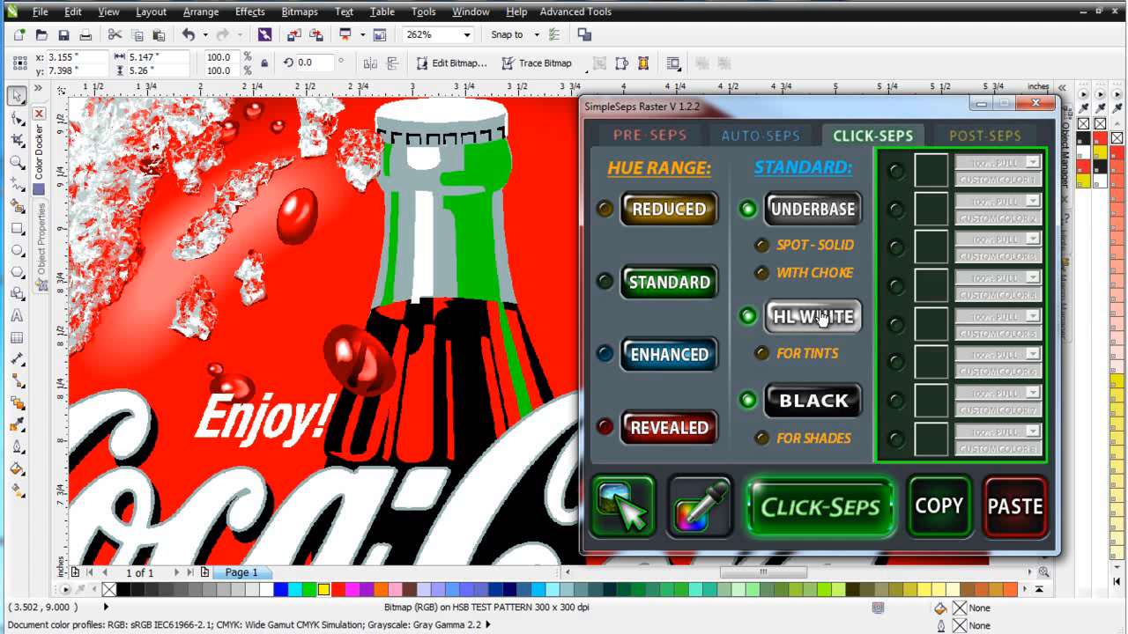
# Step: Sample the bottle's green into the first custom slot as a PERFECT SPOT separation
pyautogui.click(710, 502)
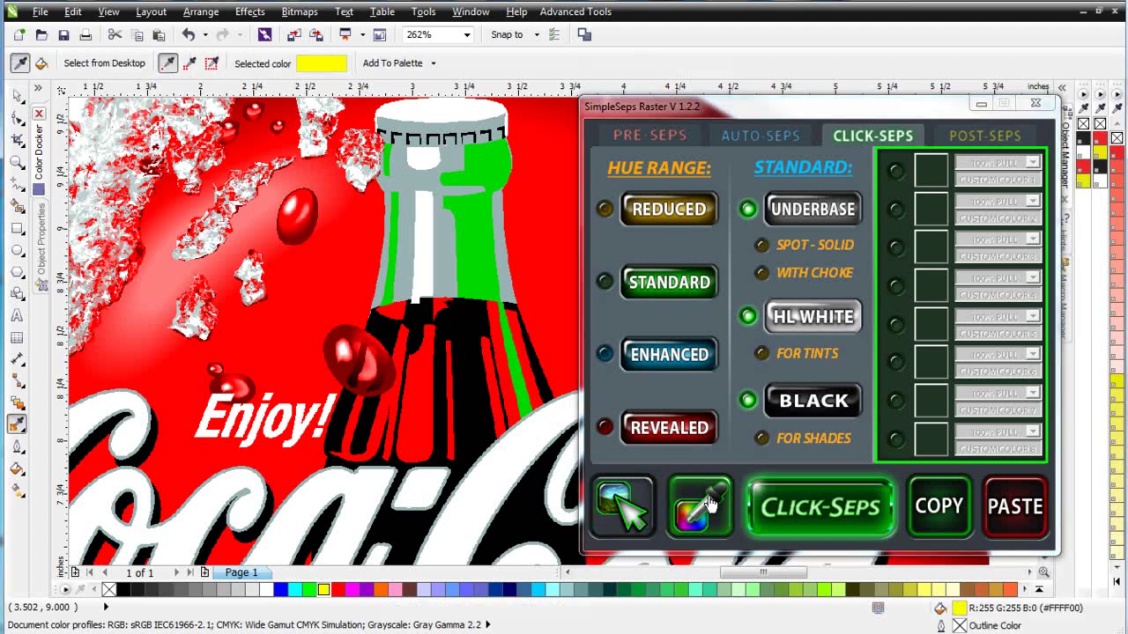
pyautogui.click(483, 219)
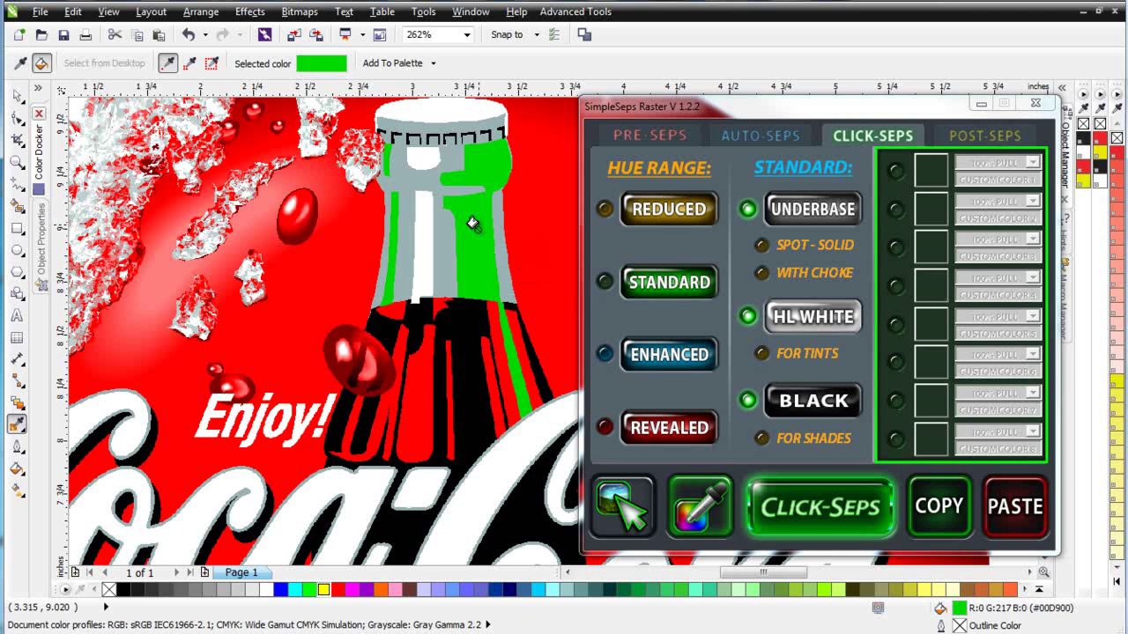
pyautogui.click(897, 173)
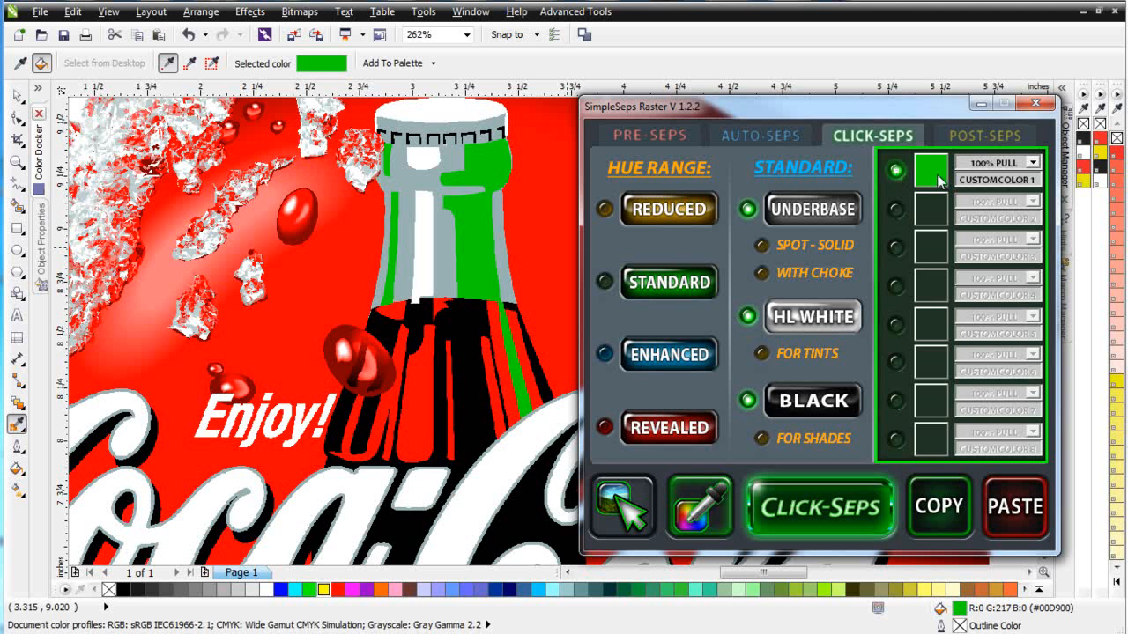
pyautogui.click(1033, 164)
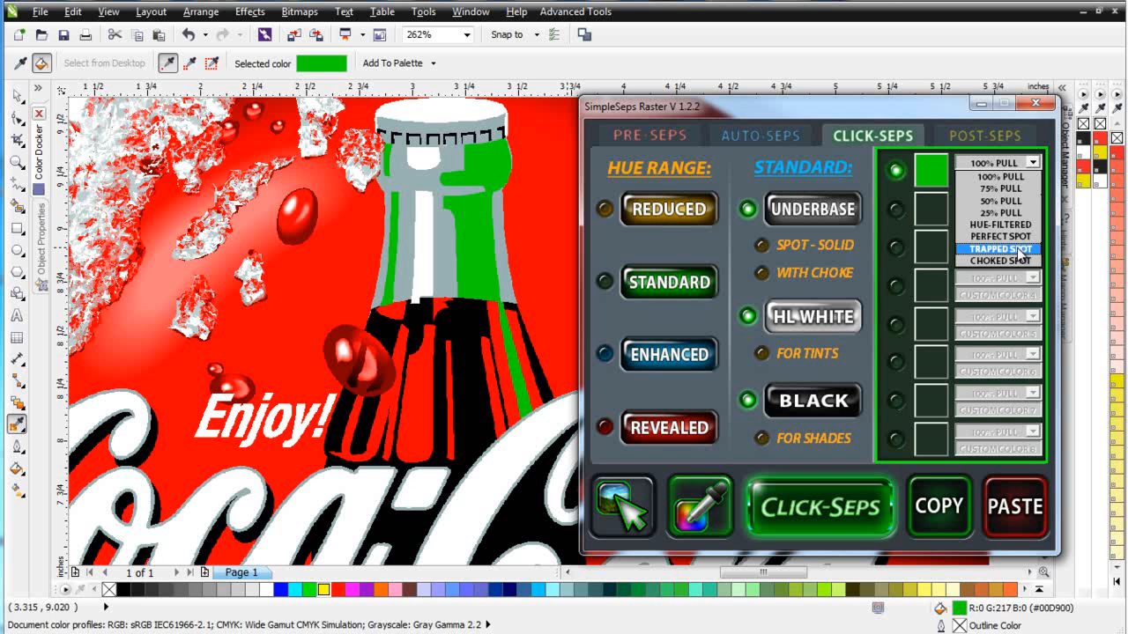
pyautogui.click(1015, 235)
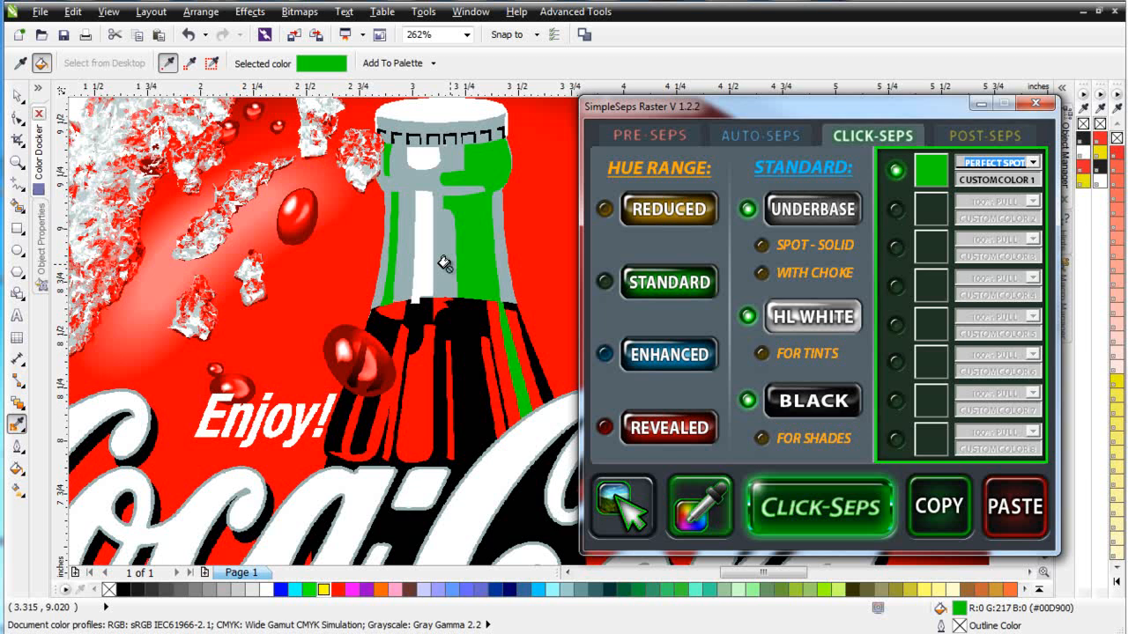
pyautogui.click(1011, 135)
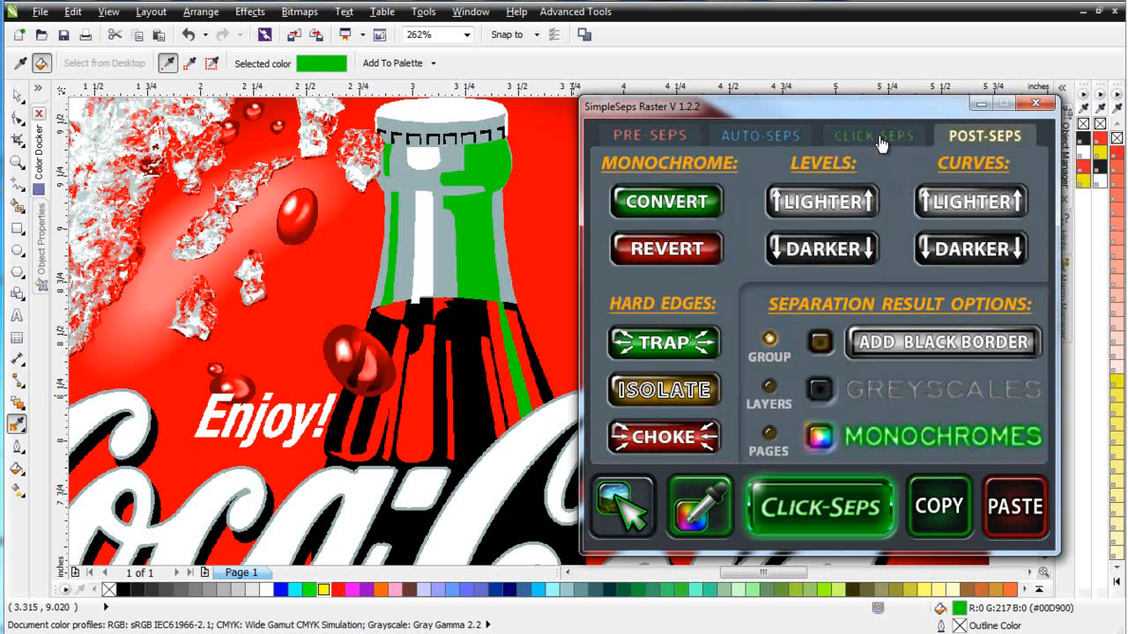
# Step: Sample the bottle's grey into the second custom slot as a PERFECT SPOT separation
pyautogui.click(881, 140)
pyautogui.click(700, 507)
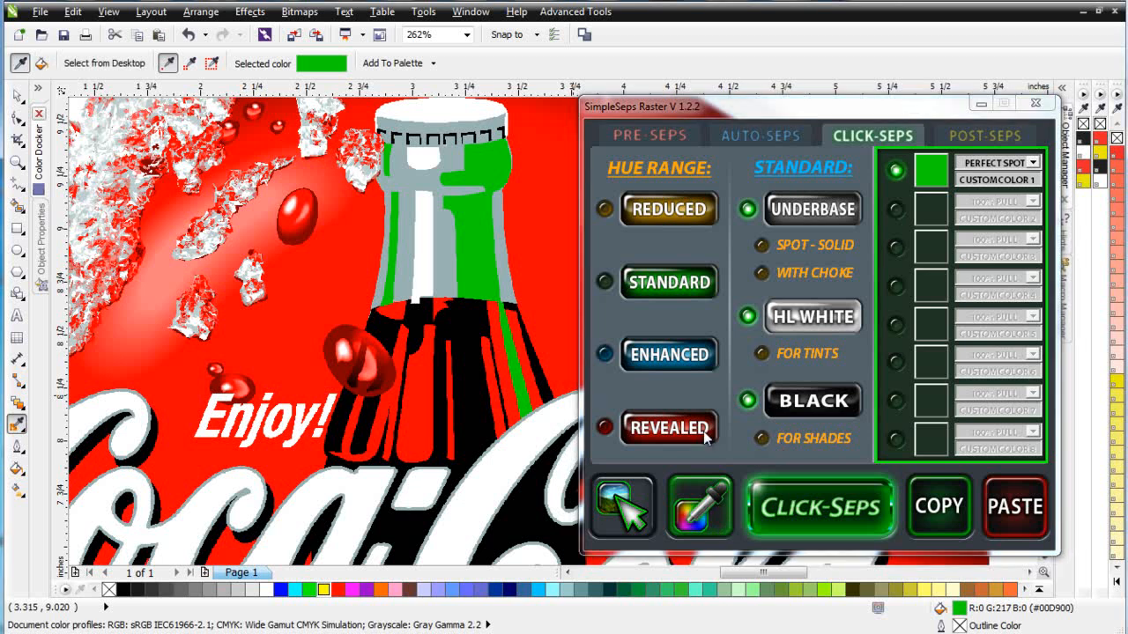
pyautogui.click(414, 193)
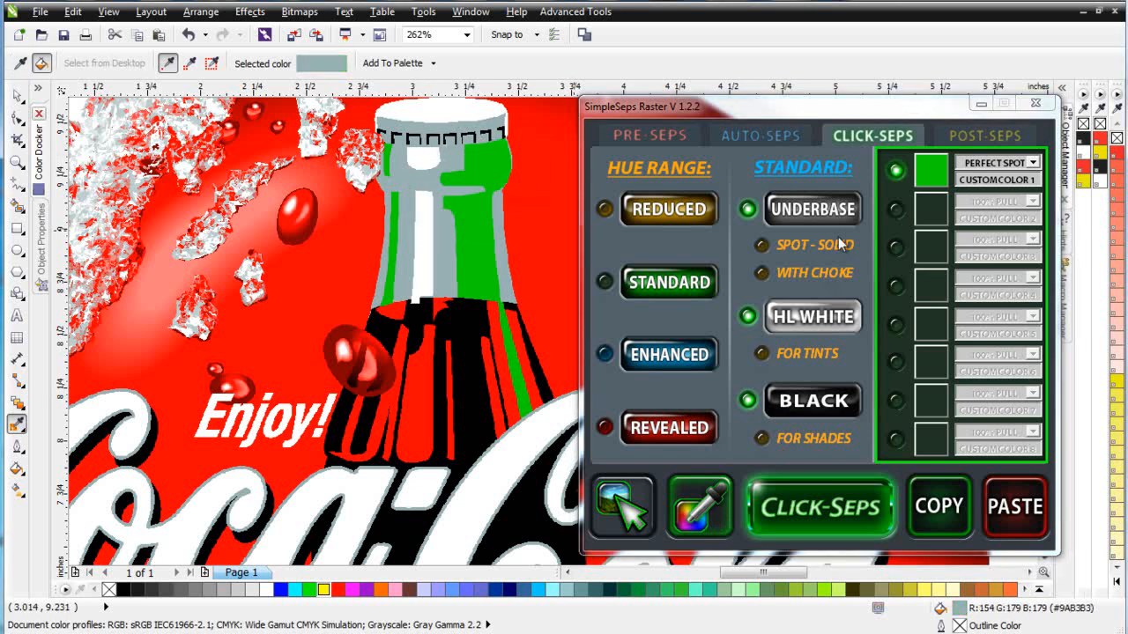
pyautogui.click(895, 216)
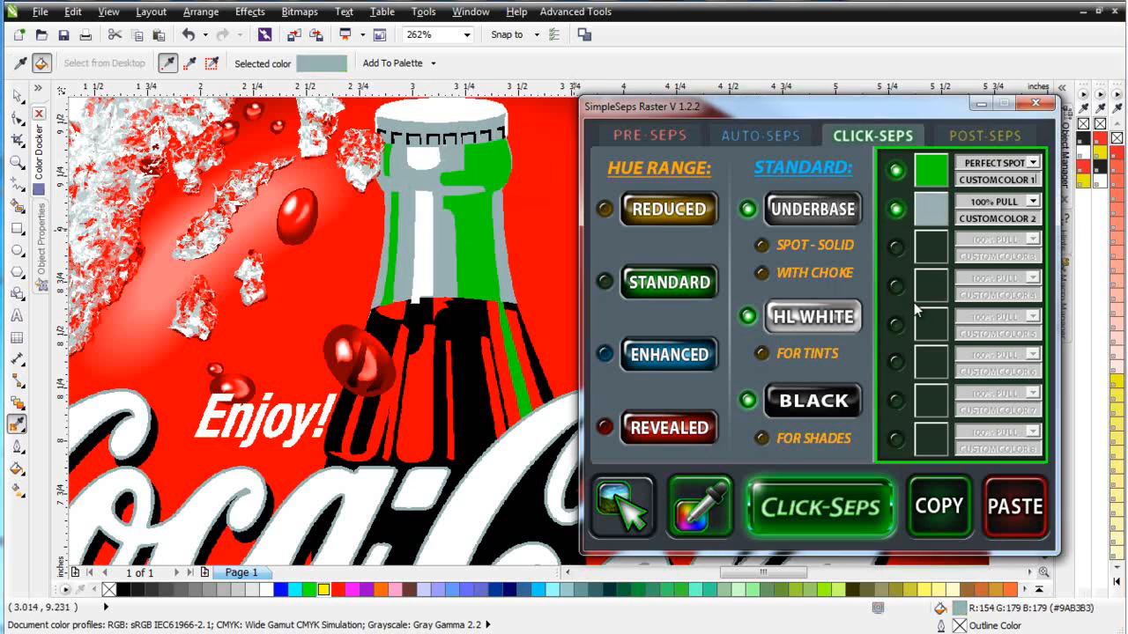
pyautogui.click(1034, 201)
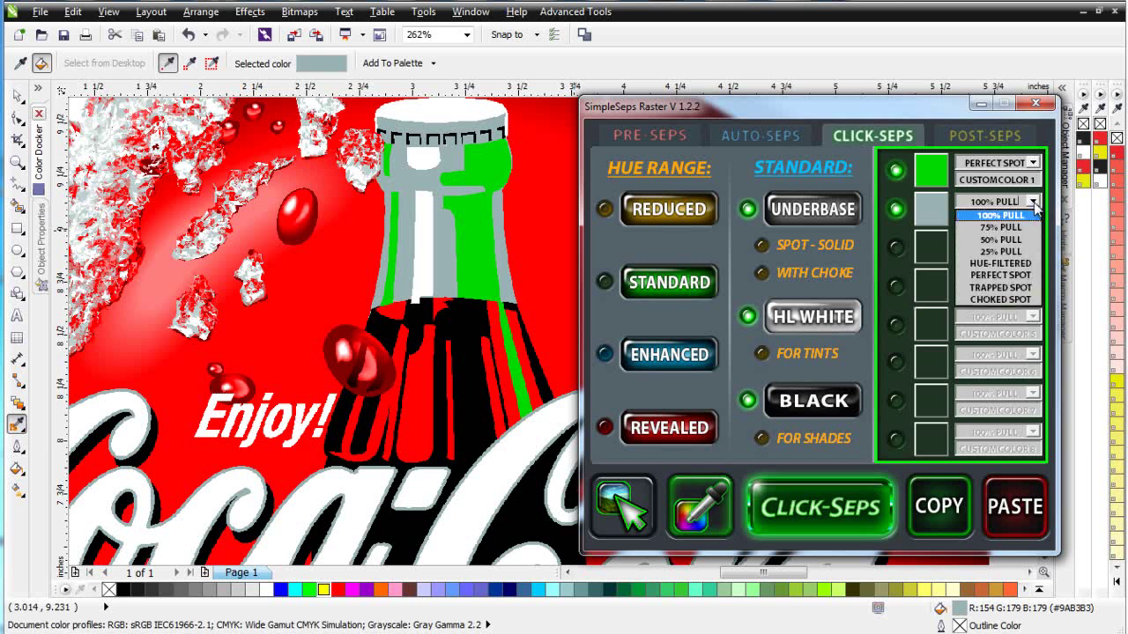
pyautogui.click(1000, 275)
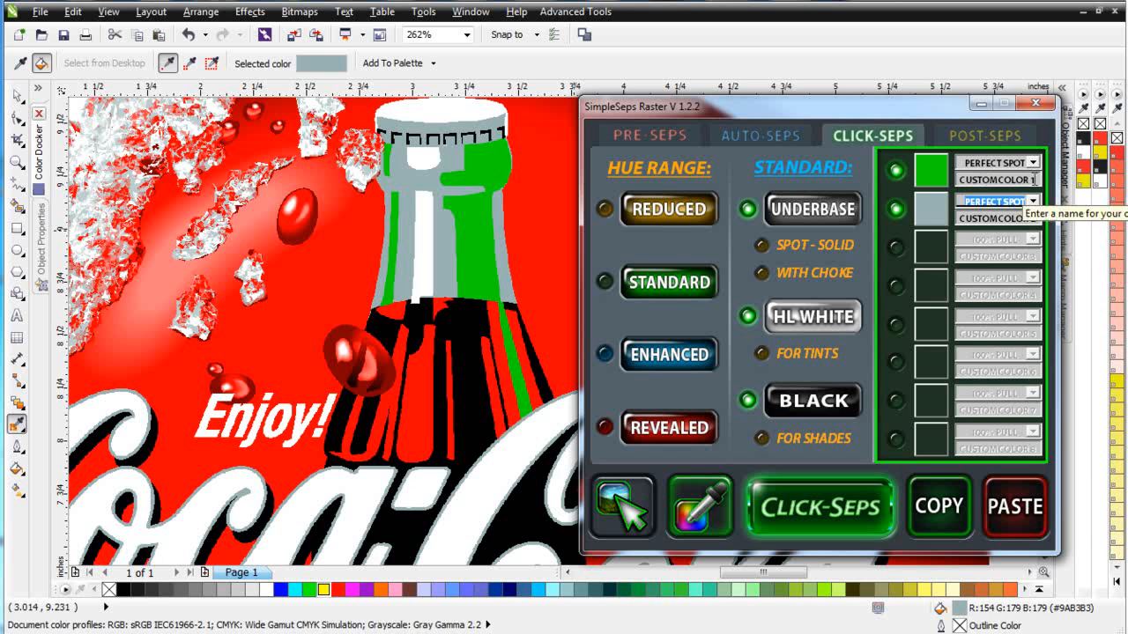
# Step: Rename the two CUSTOMCOLOR fields to Green and Gray
pyautogui.moveTo(1031, 178); pyautogui.dragTo(959, 179)
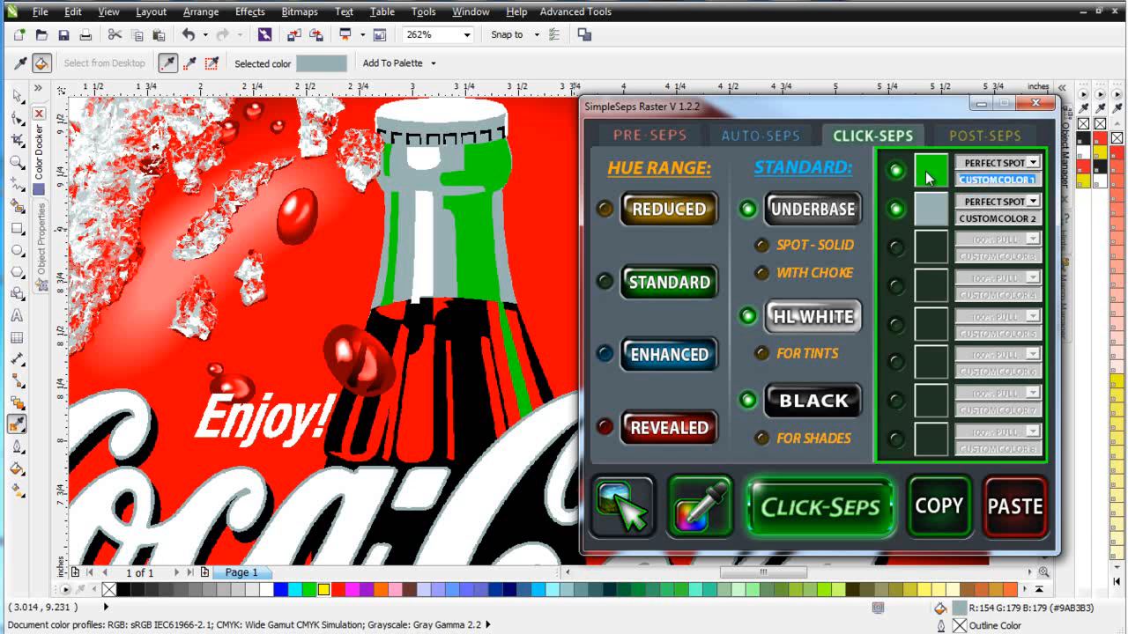
pyautogui.write('Gree')
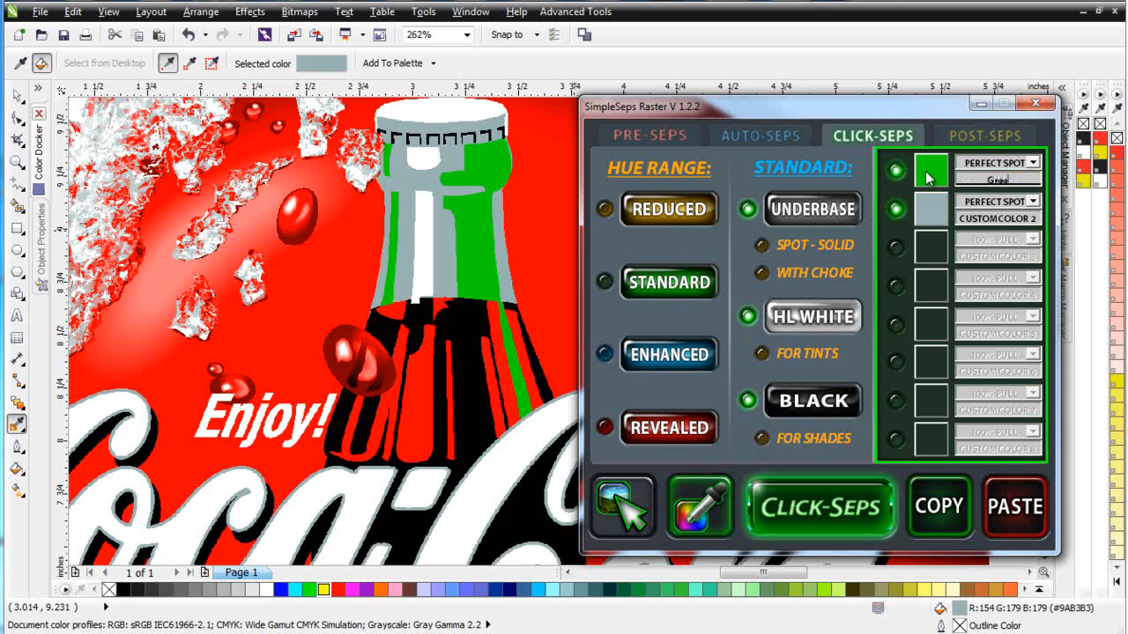
pyautogui.write('n')
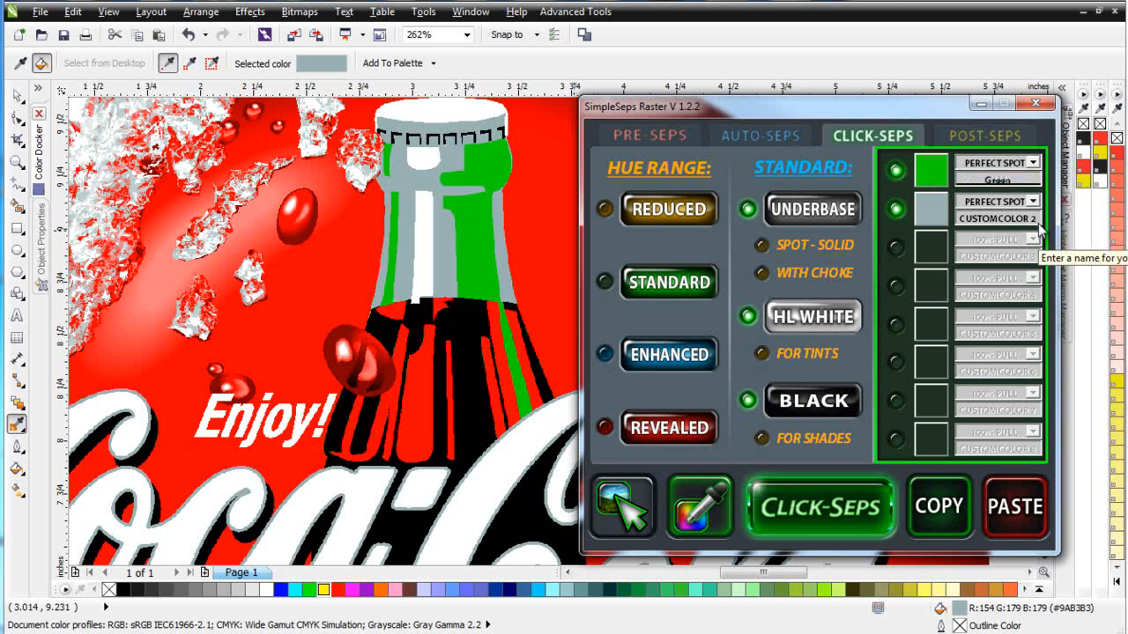
pyautogui.moveTo(1038, 219); pyautogui.dragTo(930, 218)
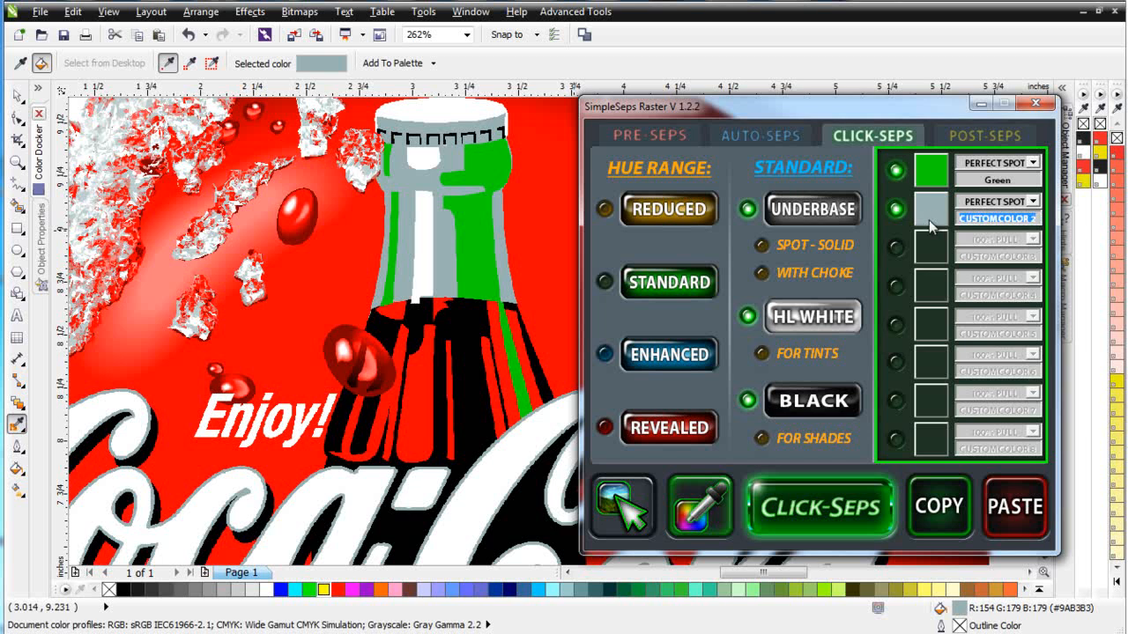
pyautogui.write('Gray')
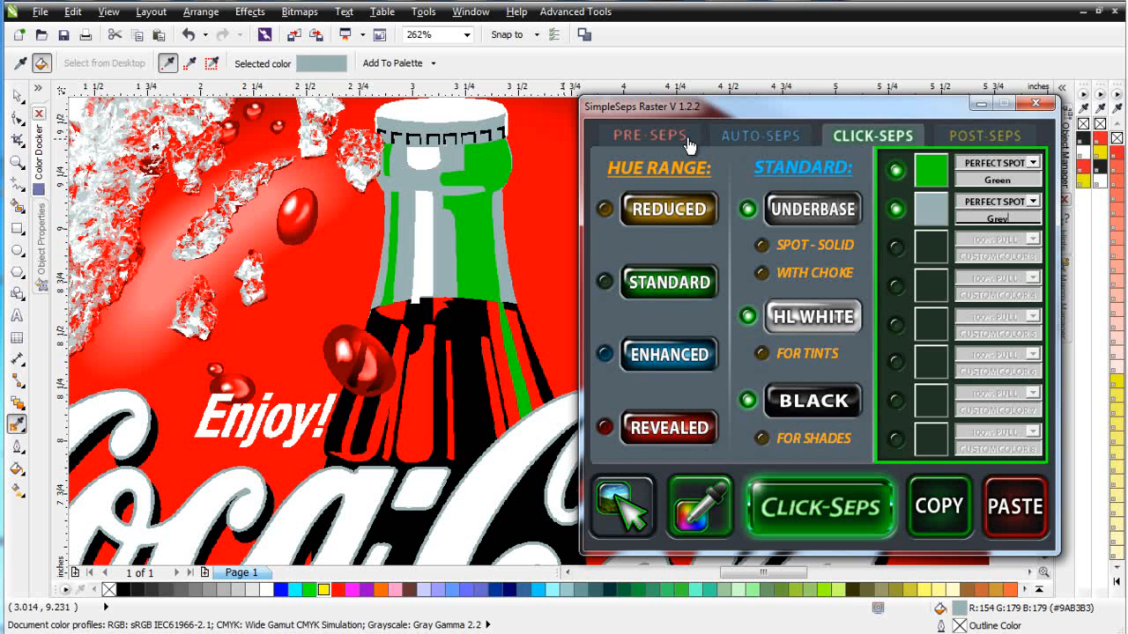
pyautogui.click(650, 135)
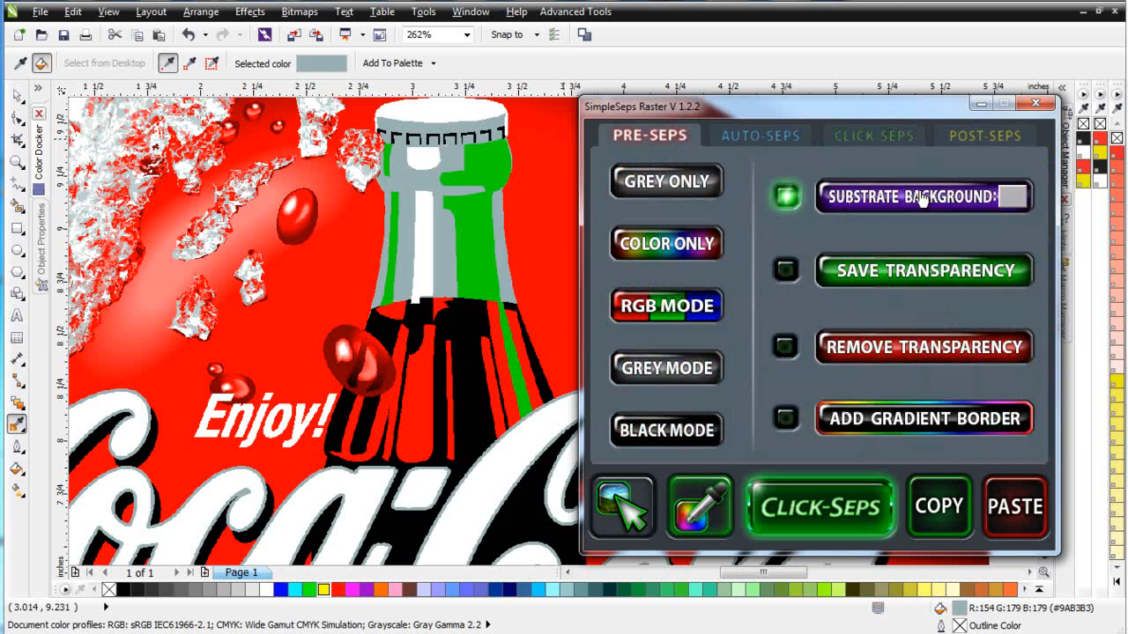
pyautogui.click(760, 134)
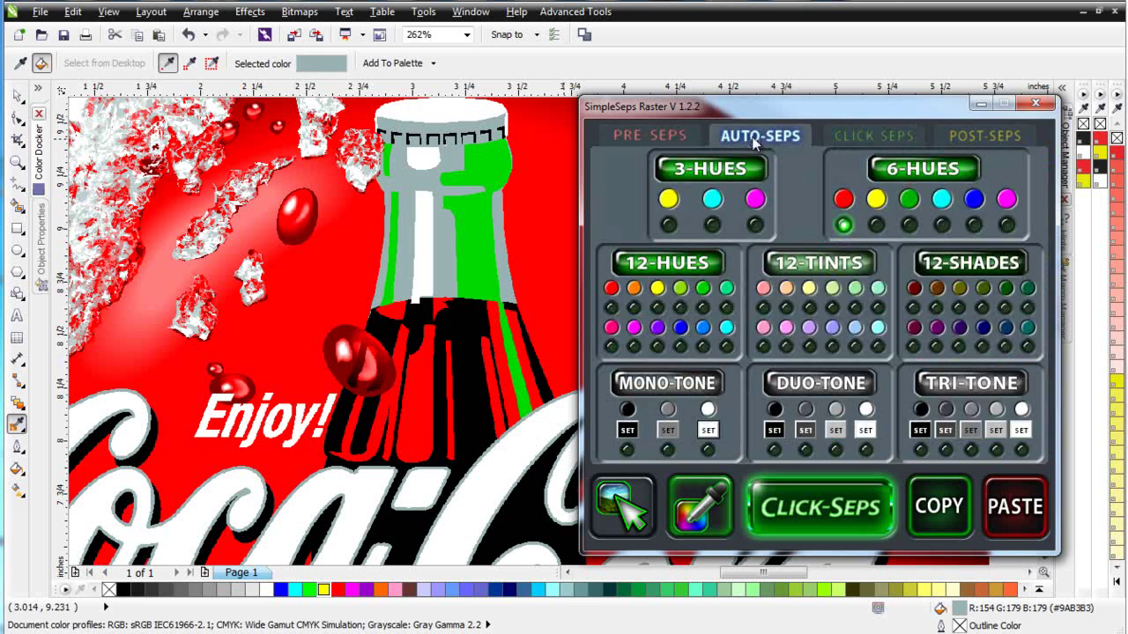
pyautogui.click(872, 135)
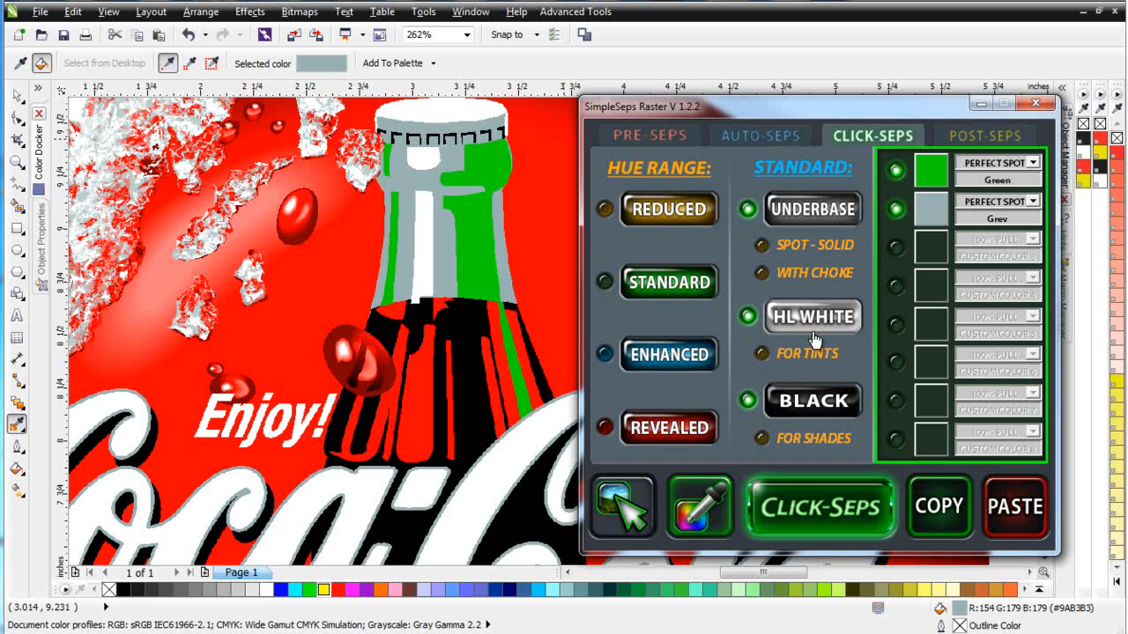
# Step: Run CLICK-SEPS with POST-SEPS output set to GROUP of MONOCHROMES on the Coca-Cola bitmap
pyautogui.click(1011, 135)
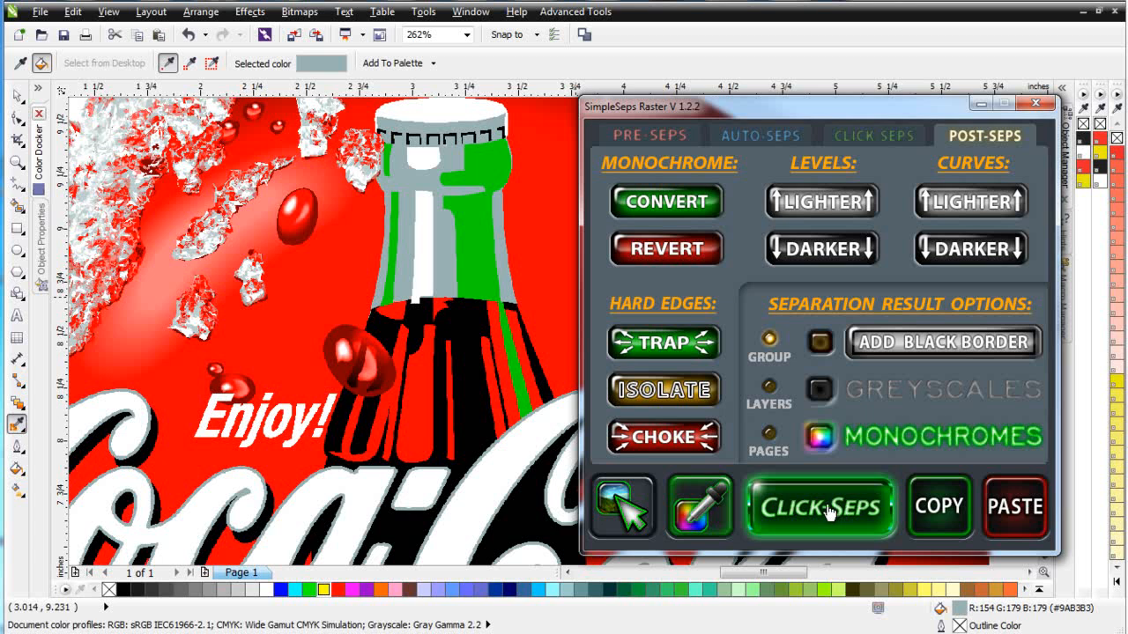
pyautogui.click(829, 511)
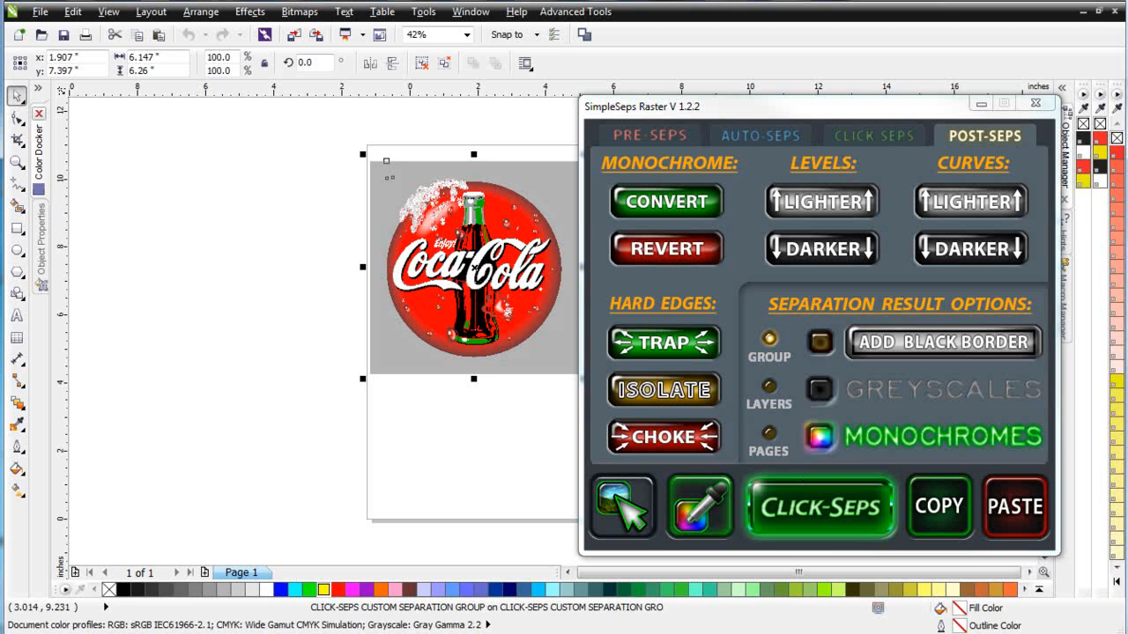
# Step: Close the SimpleSeps panel and zoom in on the Coca-Cola image
pyautogui.click(1036, 104)
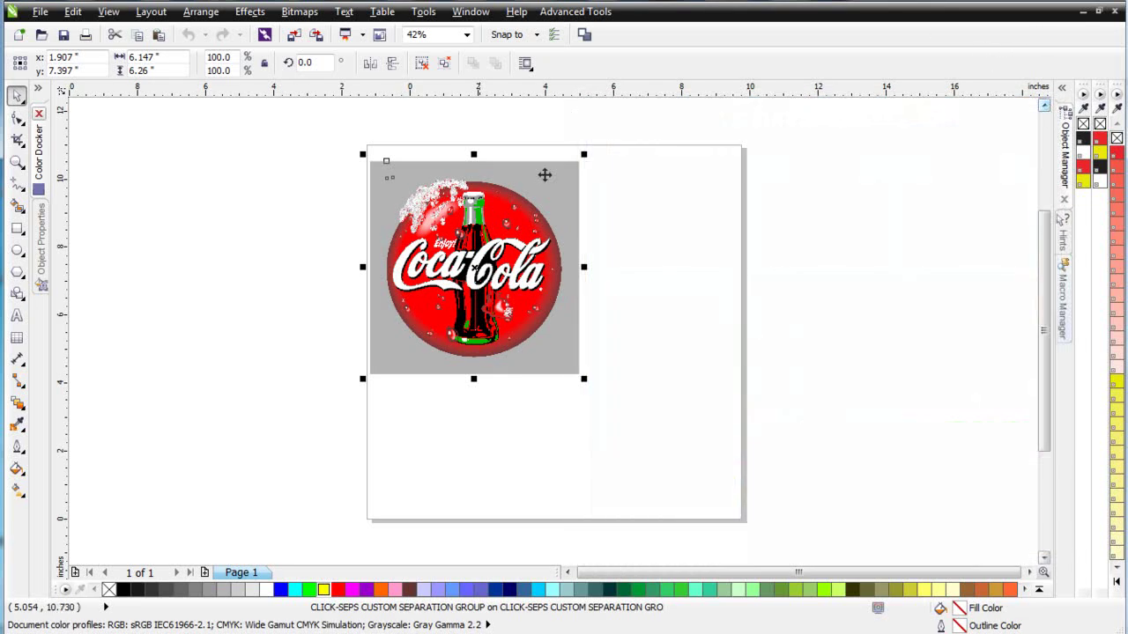
pyautogui.click(17, 163)
pyautogui.moveTo(364, 157); pyautogui.dragTo(610, 394)
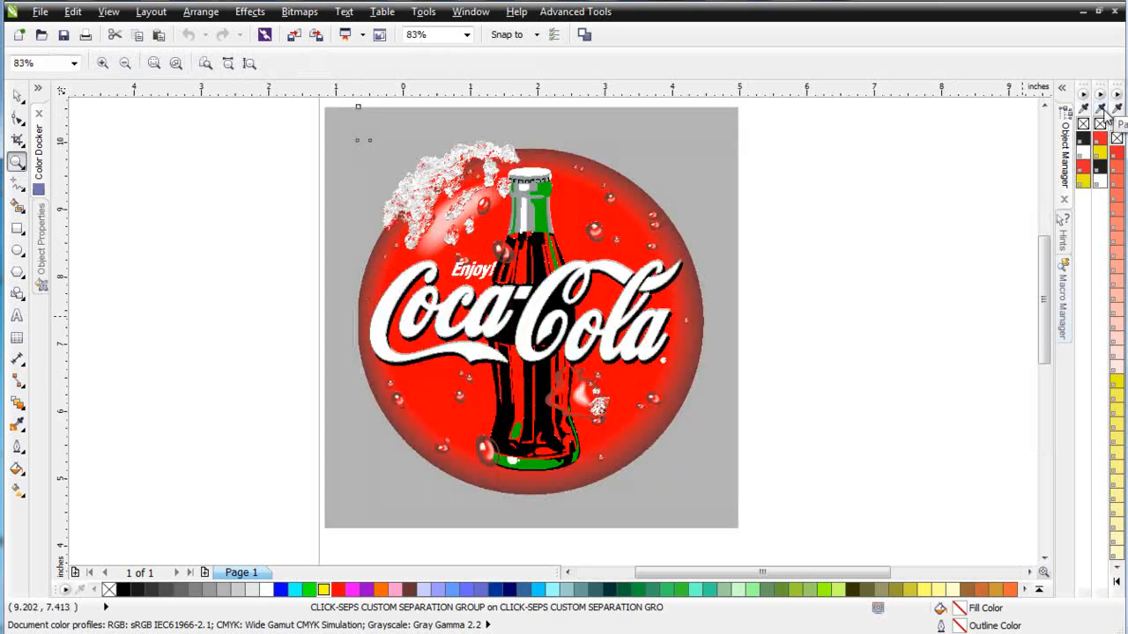
# Step: Switch the right-hand docker from Macro Manager to the Object Manager list
pyautogui.click(1065, 304)
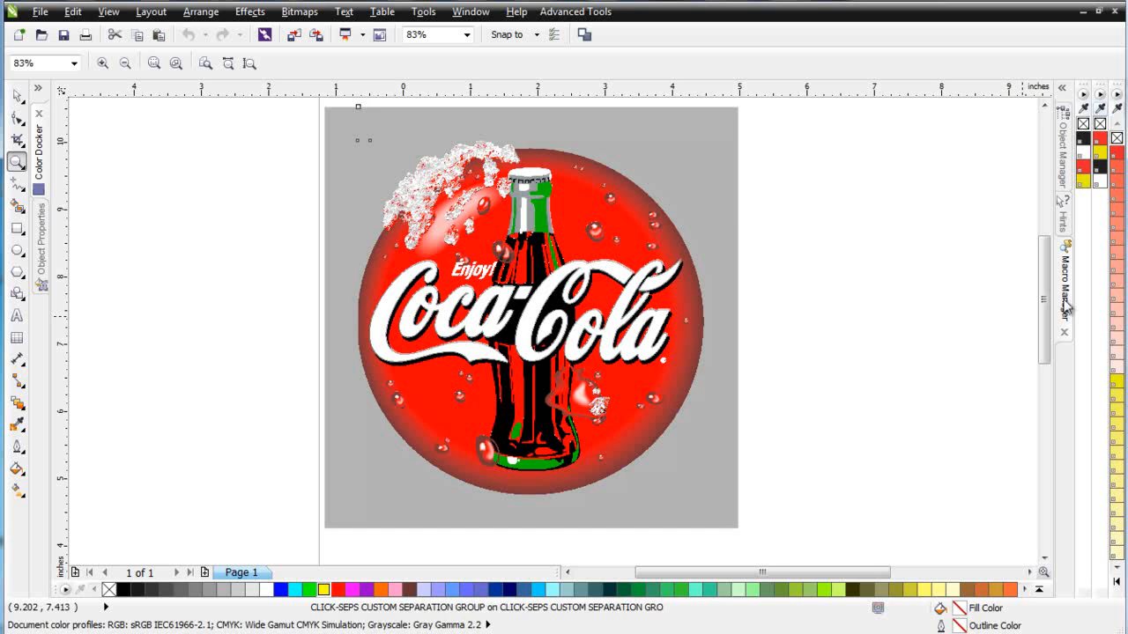
pyautogui.click(1064, 304)
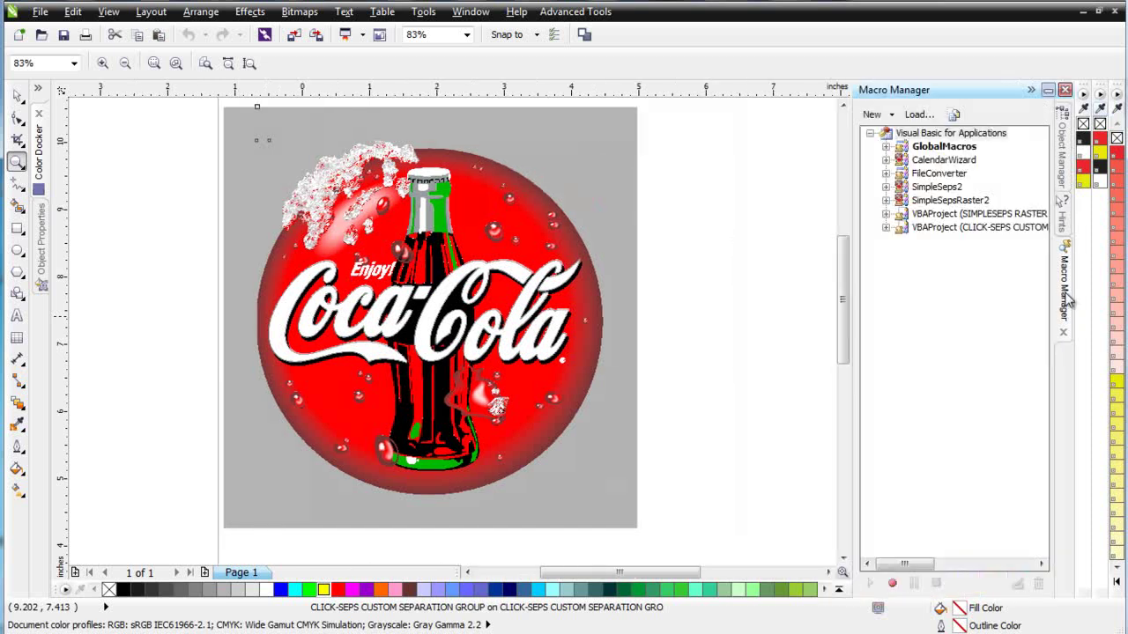
pyautogui.click(1062, 146)
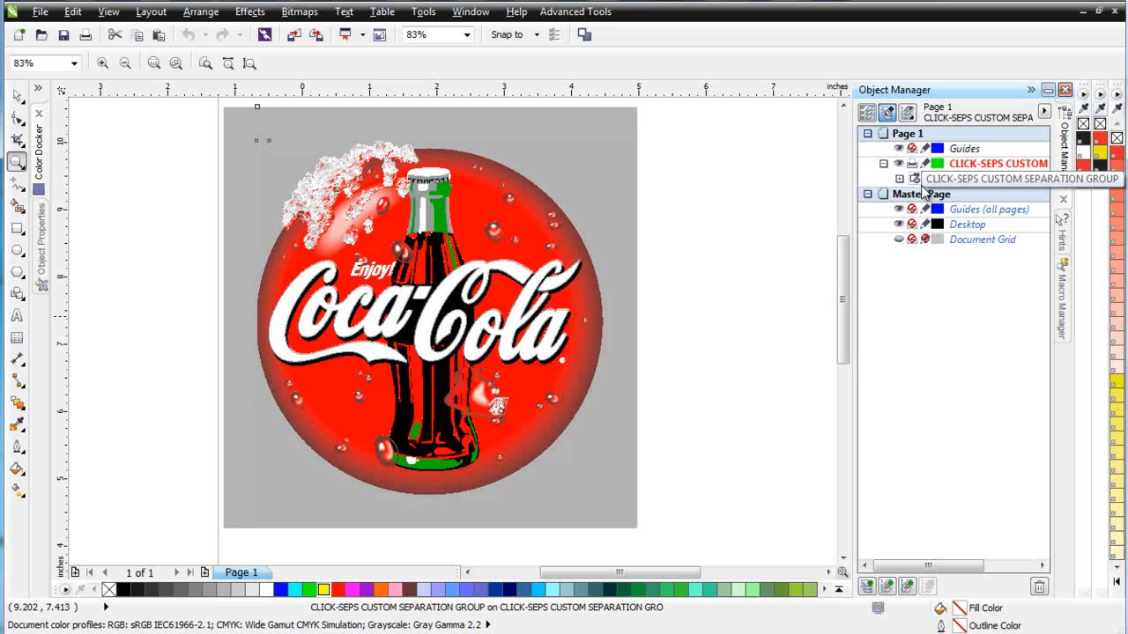
# Step: Expand the separation group and give the SUBSTRATE COLOR layer a light grey fill
pyautogui.click(900, 179)
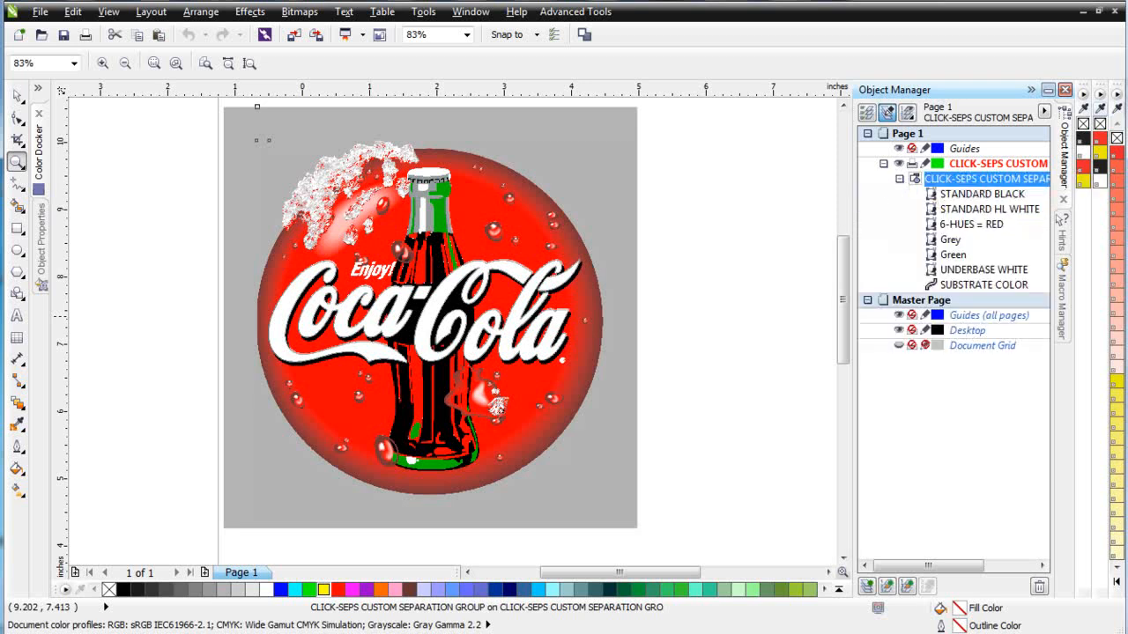
pyautogui.click(984, 284)
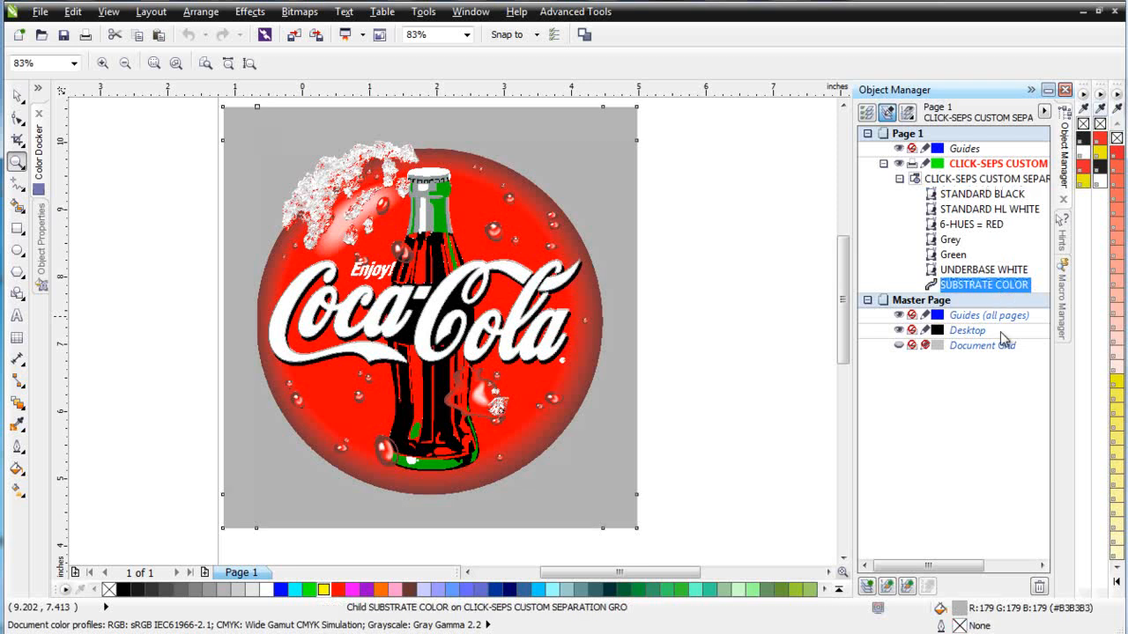
pyautogui.click(337, 589)
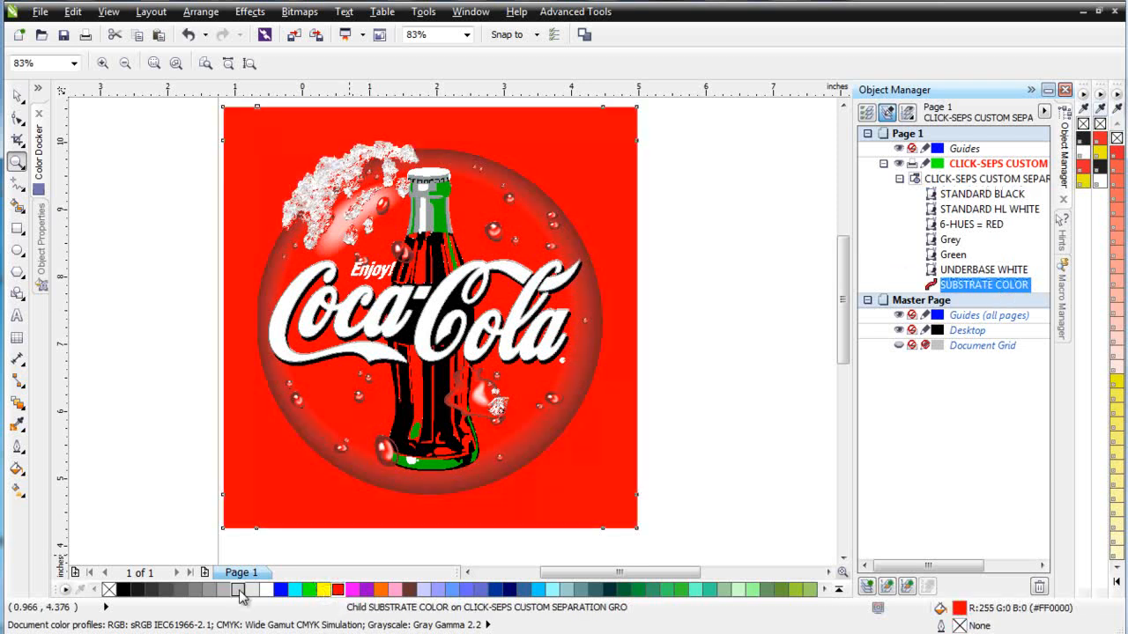
pyautogui.click(236, 589)
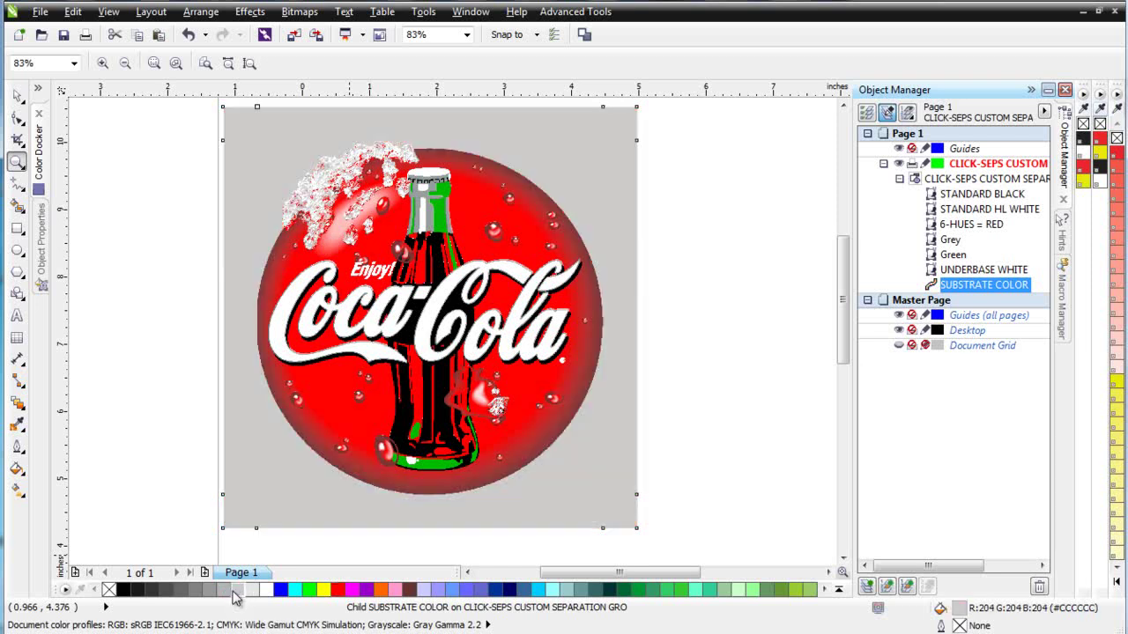
# Step: Move the Grey and Green monochromes above STANDARD BLACK at the top of the group
pyautogui.click(985, 270)
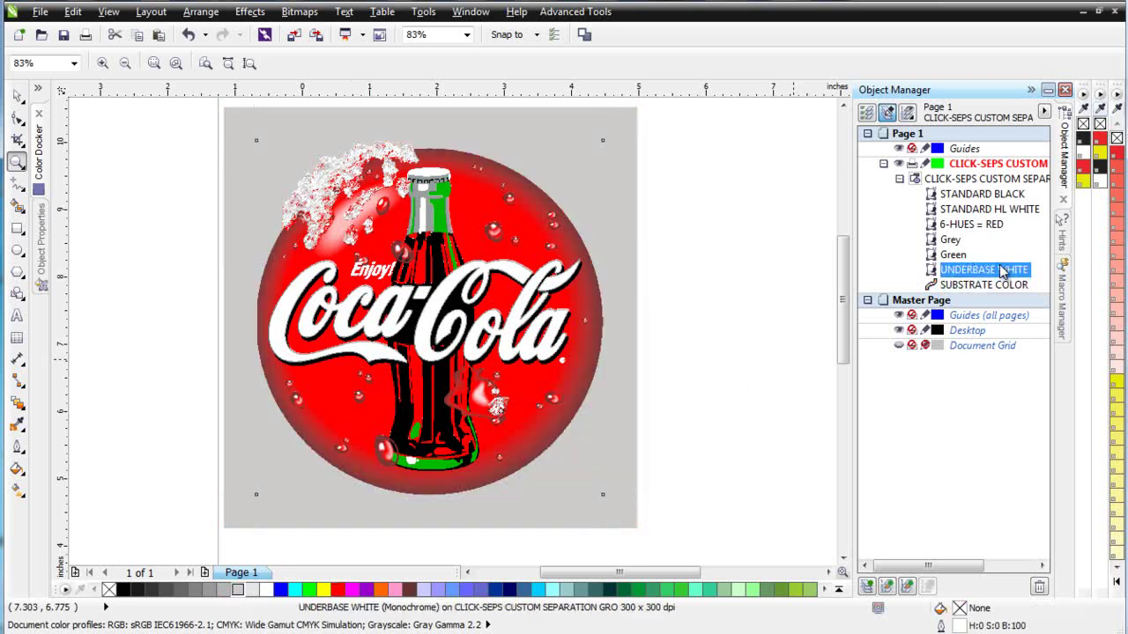
pyautogui.click(954, 254)
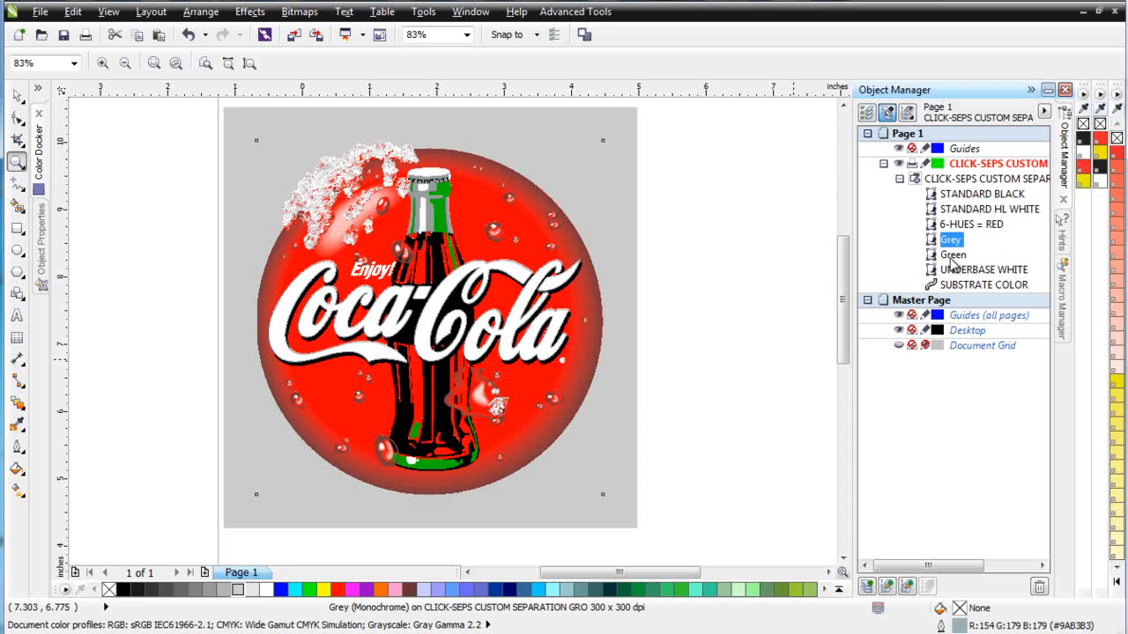
pyautogui.click(953, 254)
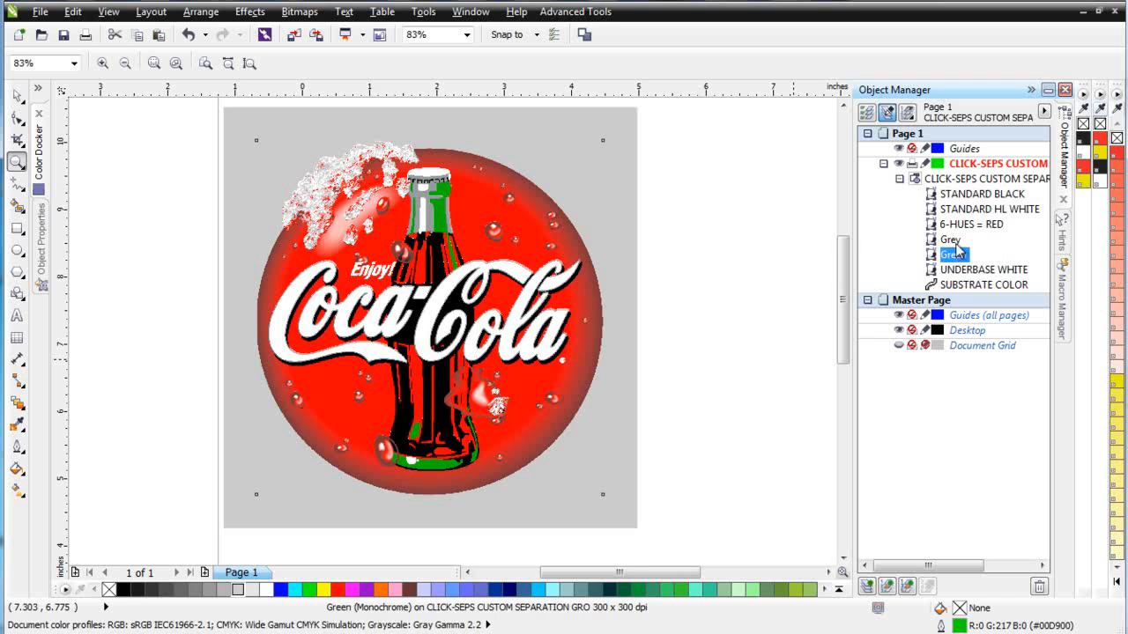
pyautogui.keyDown('shift'); pyautogui.click(952, 240); pyautogui.keyUp('shift')
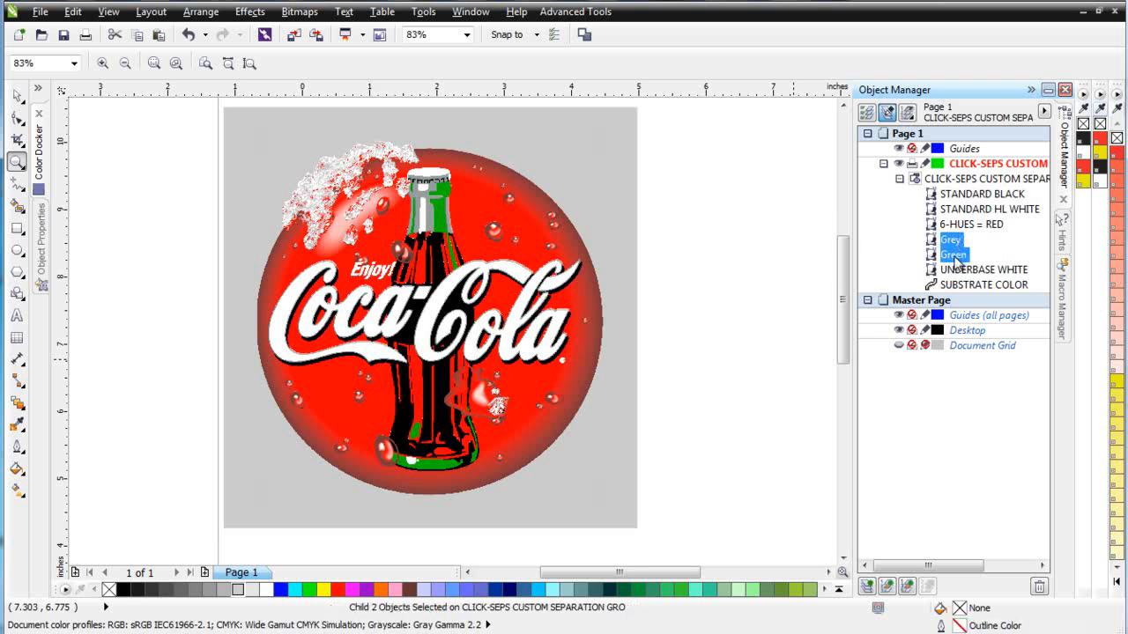
pyautogui.moveTo(956, 257); pyautogui.dragTo(957, 191)
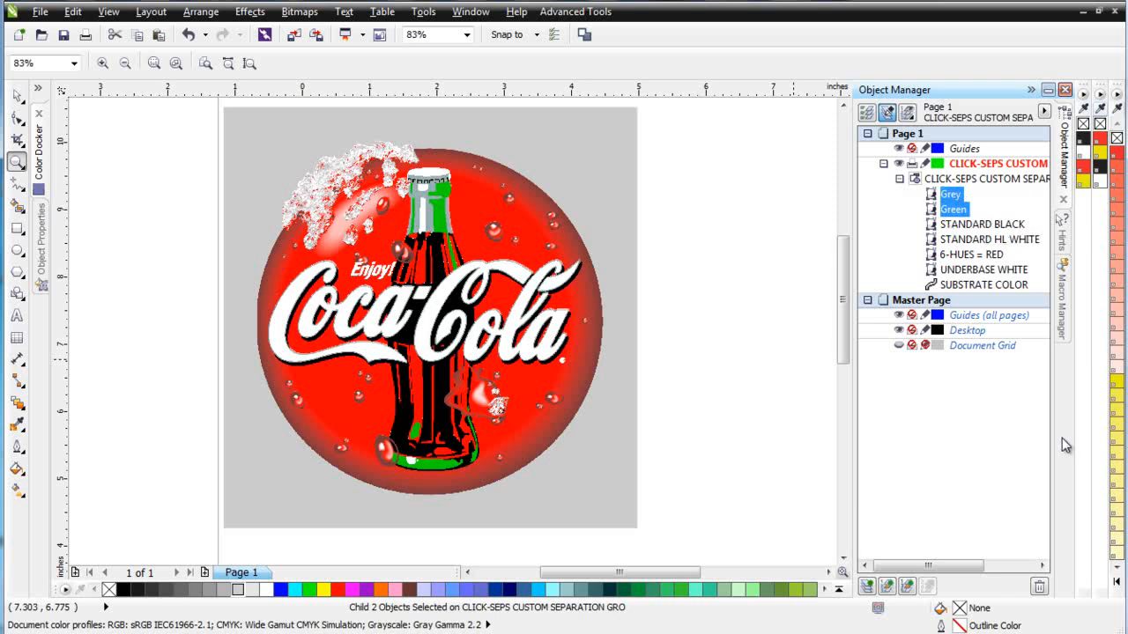
# Step: Select the STANDARD BLACK, STANDARD HL WHITE and 6-HUES RED monochromes together
pyautogui.click(981, 225)
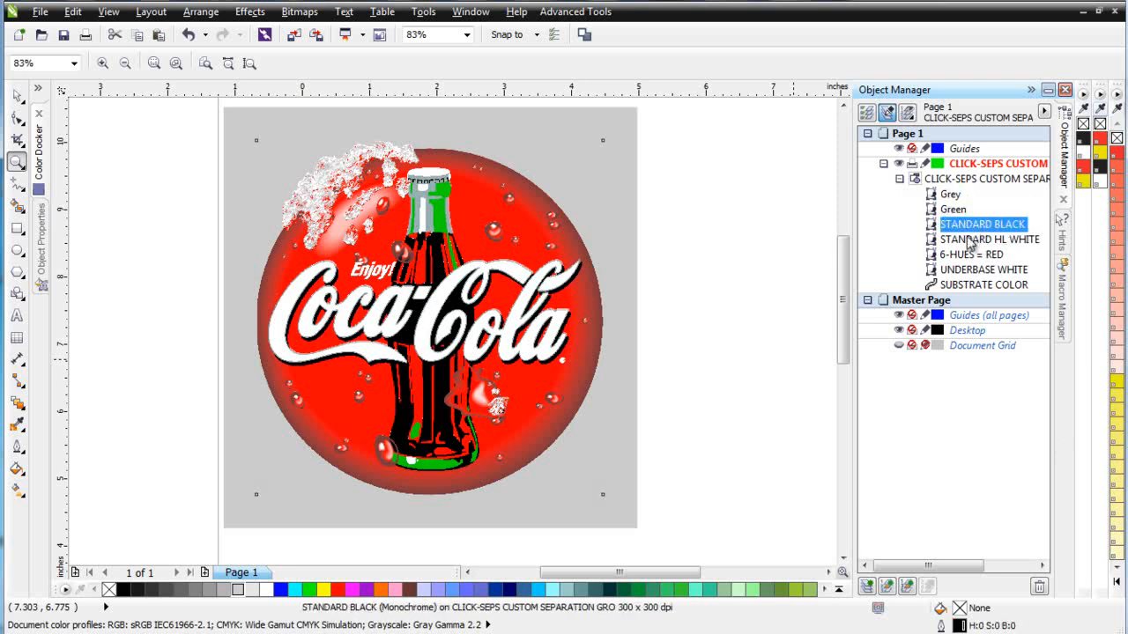
pyautogui.keyDown('shift'); pyautogui.click(973, 239); pyautogui.keyUp('shift')
pyautogui.keyDown('shift'); pyautogui.click(966, 256); pyautogui.keyUp('shift')
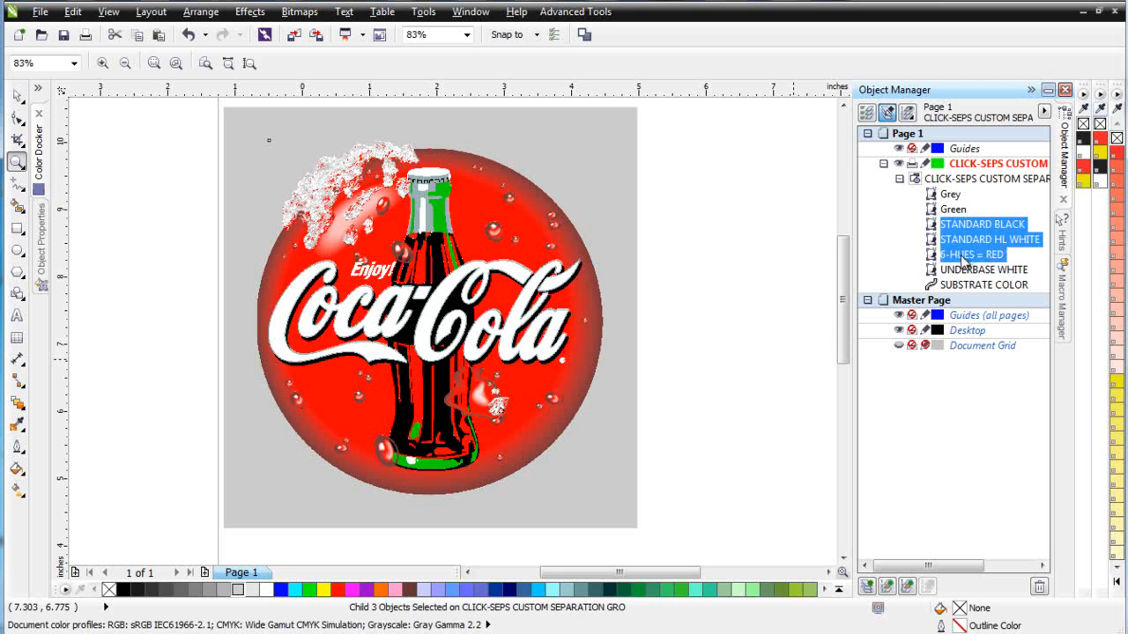
# Step: Turn on View > Simulate Overprints for the stacked monochromes
pyautogui.rightClick(964, 259)
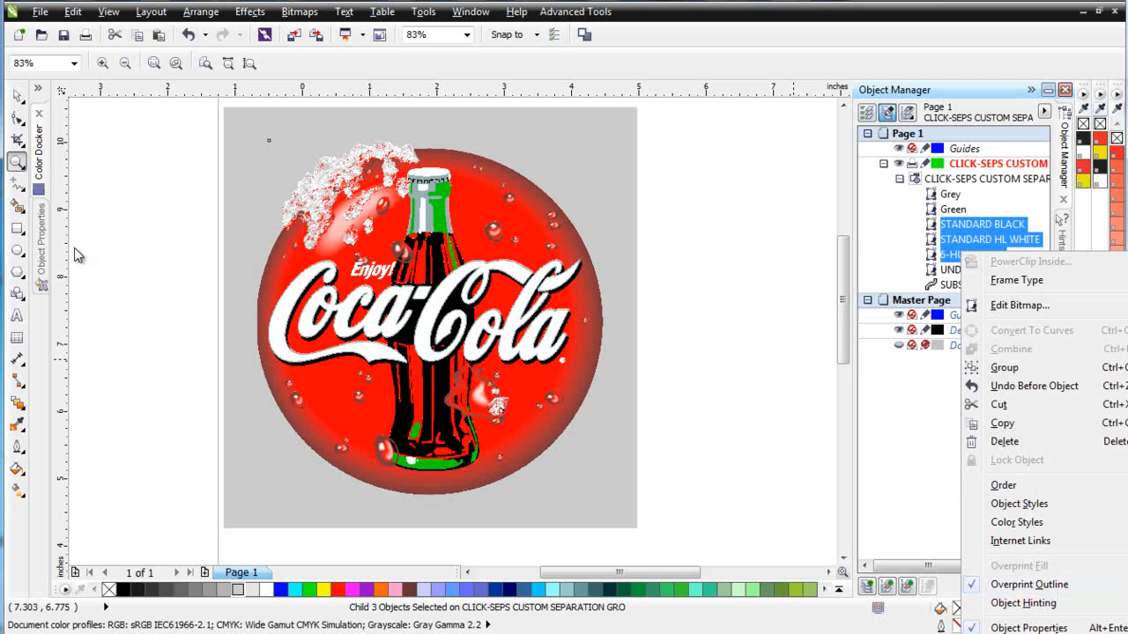
pyautogui.click(108, 11)
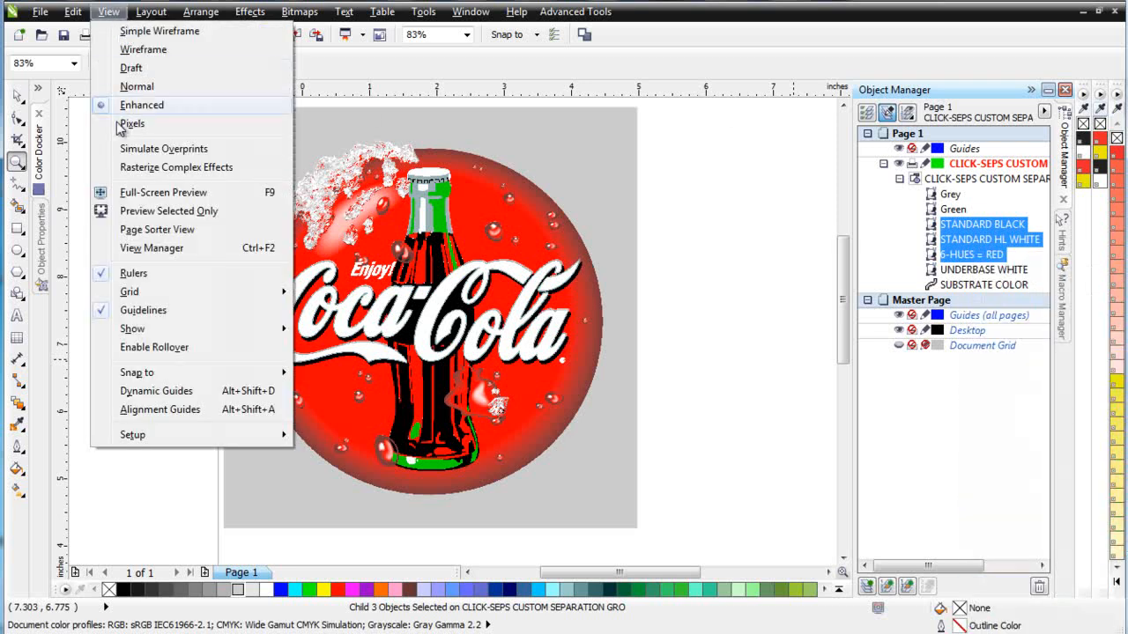
pyautogui.click(163, 149)
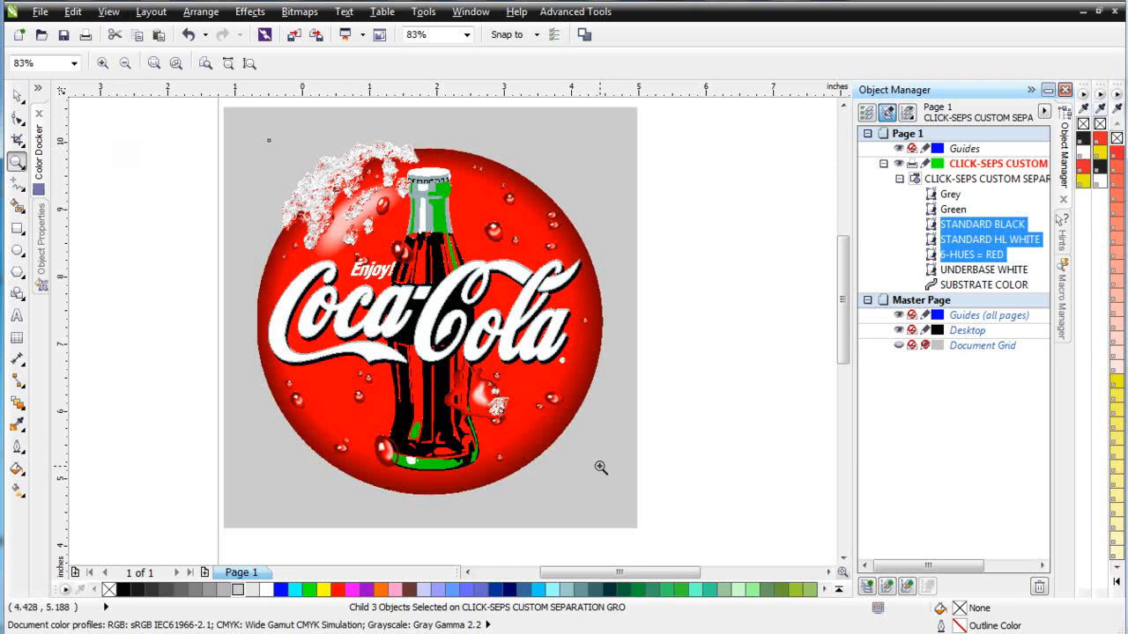
pyautogui.scroll(-3, 616, 463)
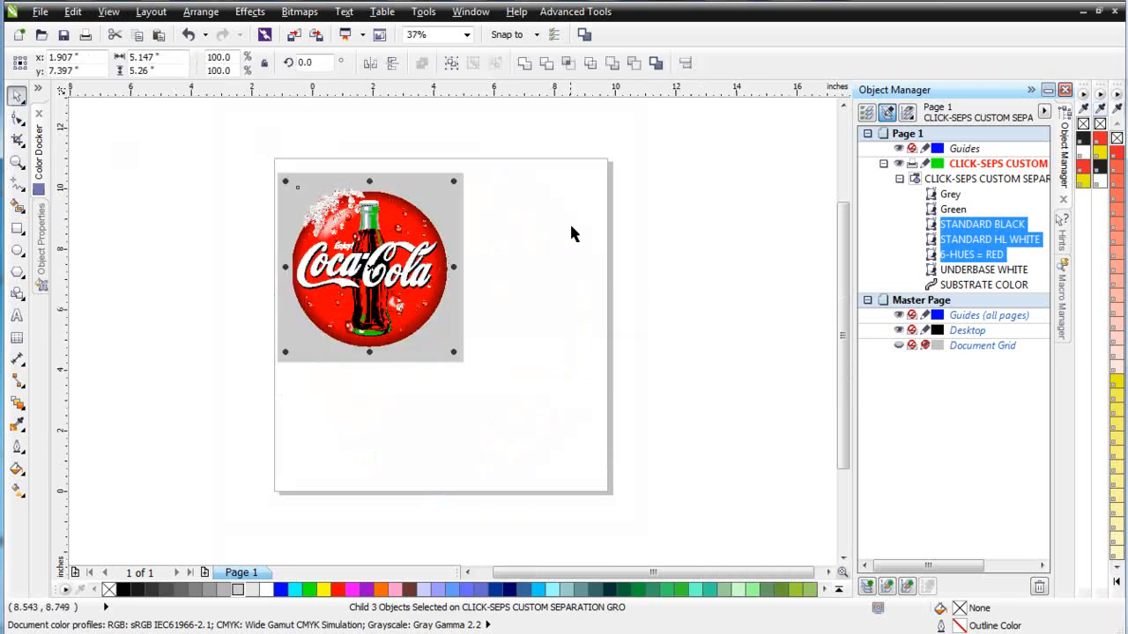
# Step: Select the whole separation group and paste it into the maximized HSB TEST PATTERN document
pyautogui.moveTo(528, 154); pyautogui.dragTo(441, 264)
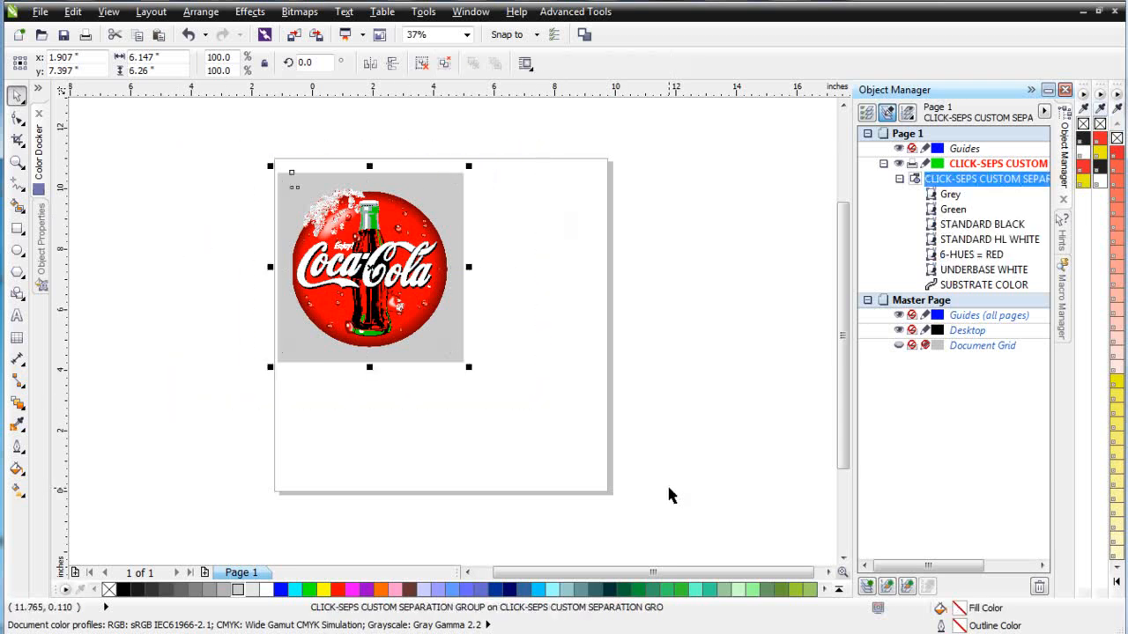
pyautogui.click(1082, 12)
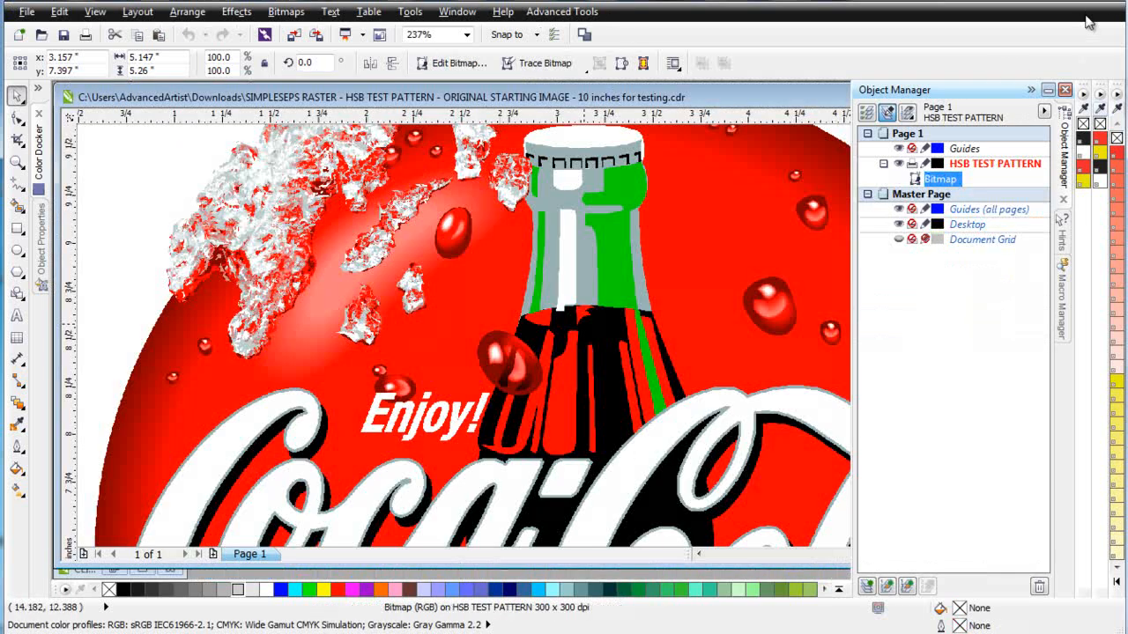
pyautogui.moveTo(773, 96); pyautogui.dragTo(426, 190)
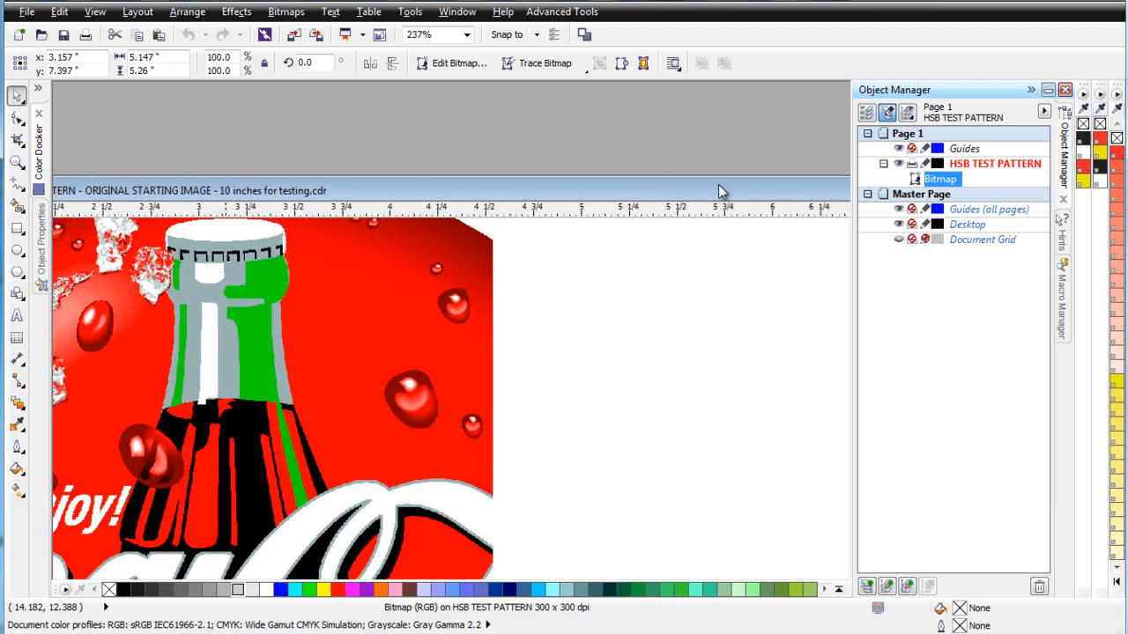
pyautogui.moveTo(725, 196); pyautogui.dragTo(630, 212)
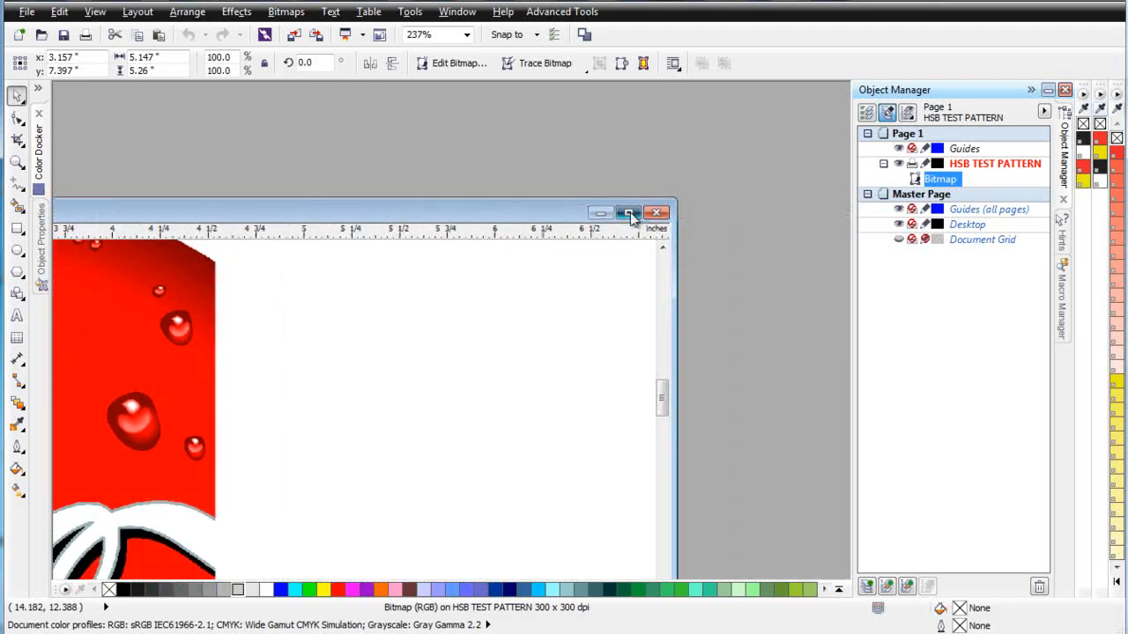
pyautogui.click(631, 213)
pyautogui.press('F4')
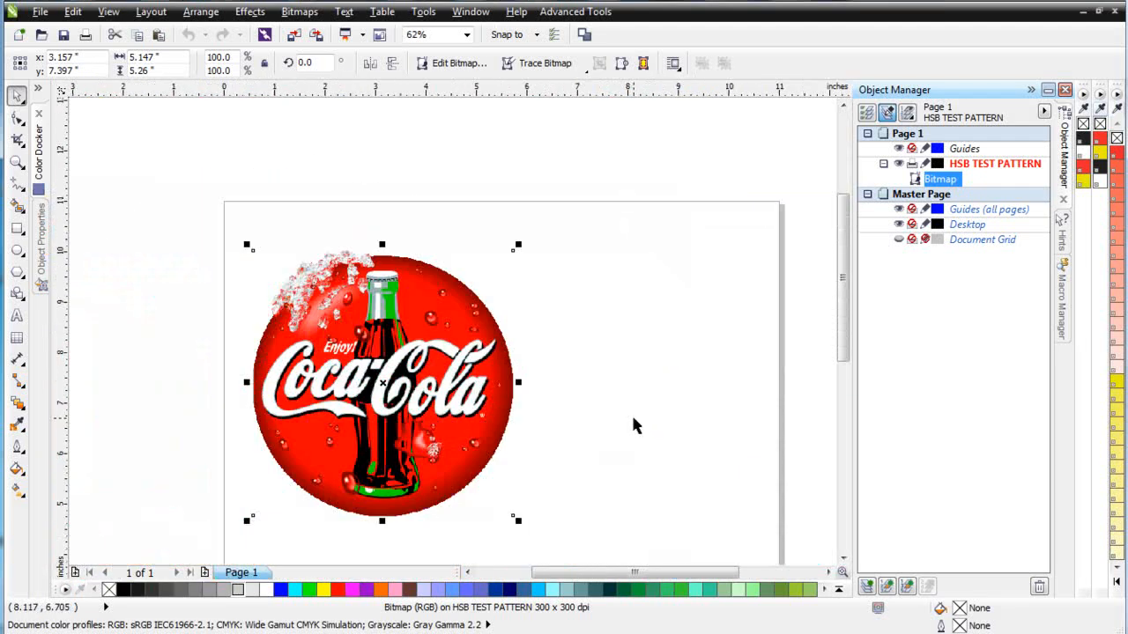
pyautogui.hotkey('ctrl', 'v')
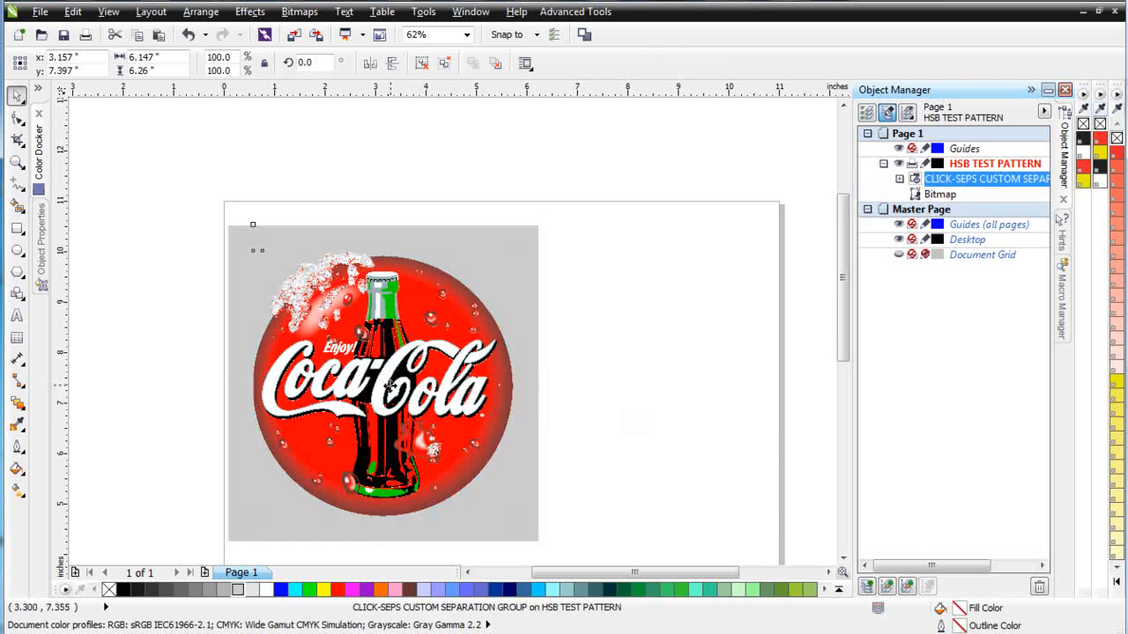
# Step: Place the pasted group to the right of the original bitmap with Simulate Overprints on
pyautogui.moveTo(393, 385); pyautogui.dragTo(724, 380)
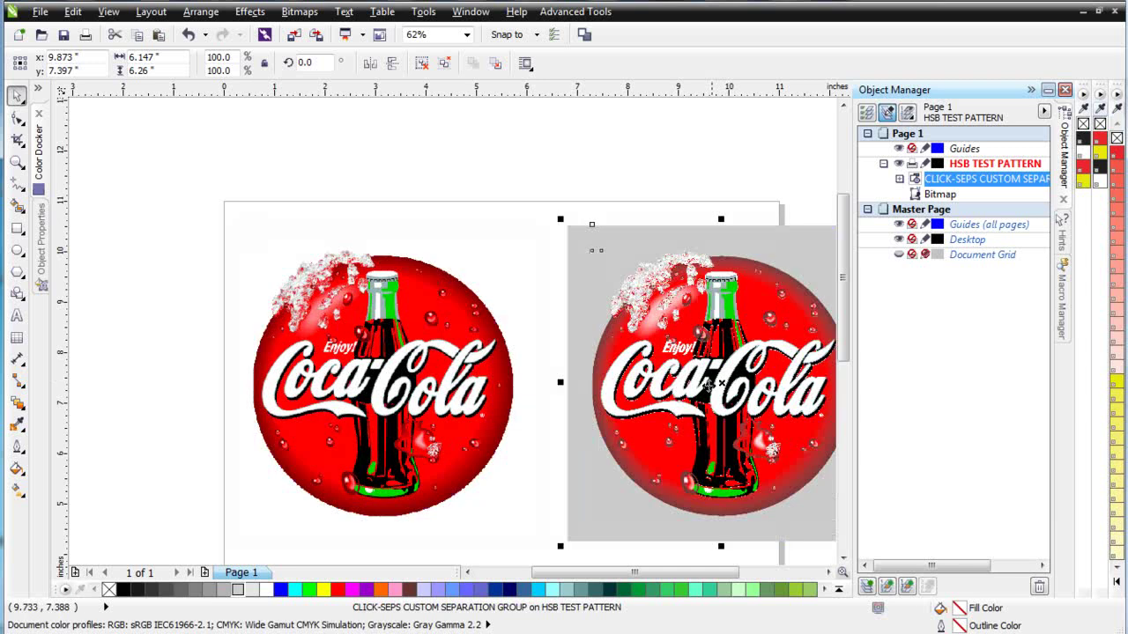
pyautogui.click(109, 11)
pyautogui.click(164, 148)
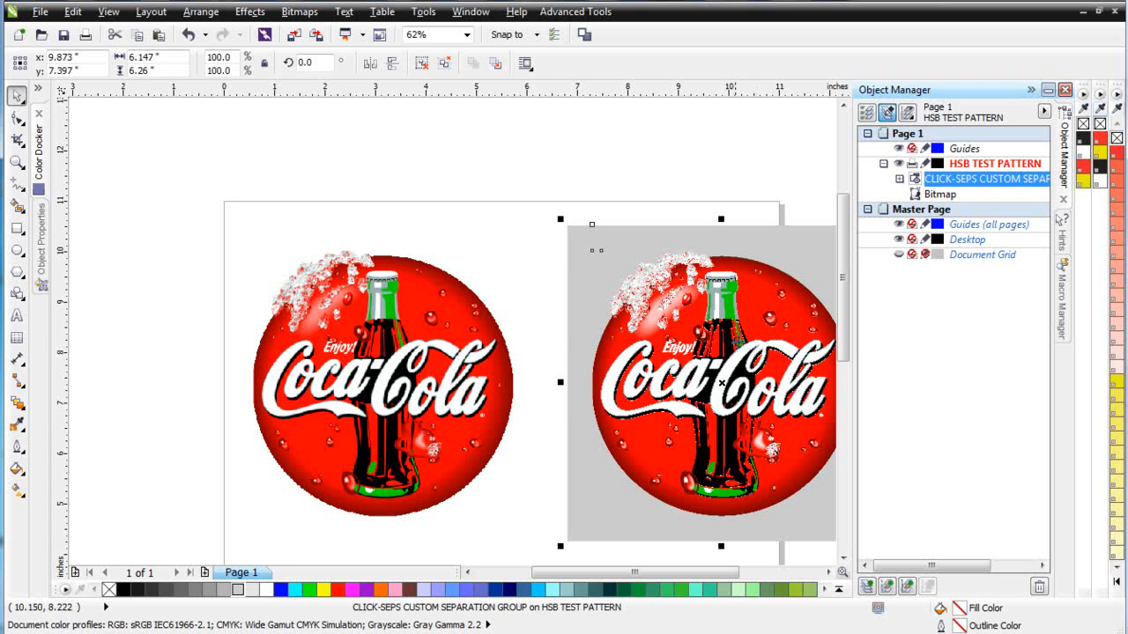
# Step: Expand the pasted group in Object Manager and inspect the Grey and Green monochromes
pyautogui.click(900, 179)
pyautogui.click(952, 195)
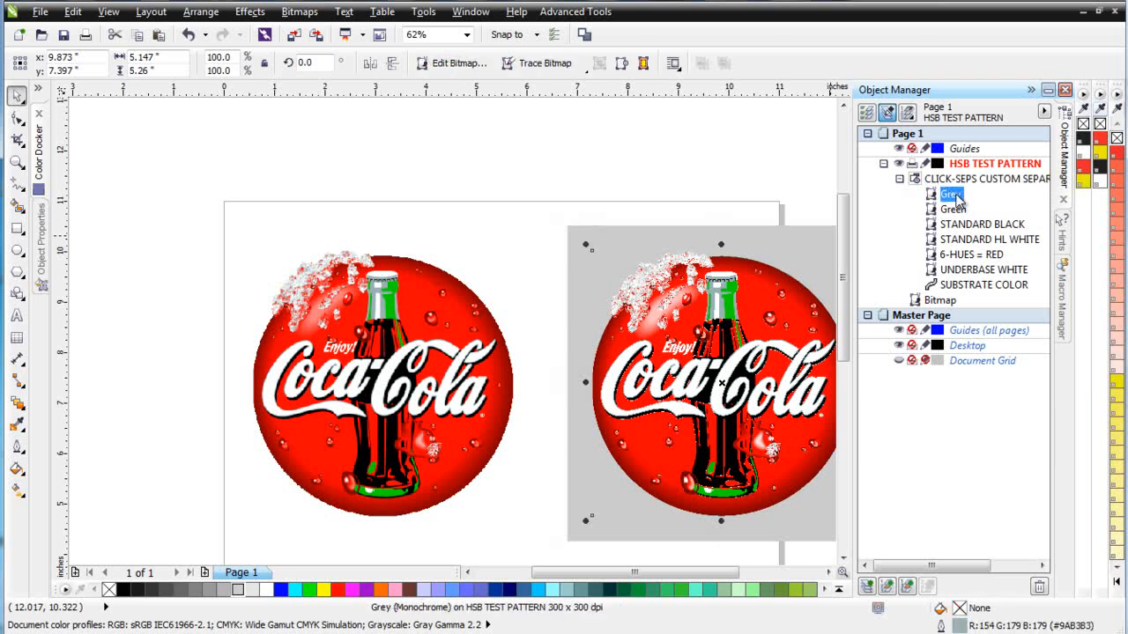
pyautogui.click(954, 210)
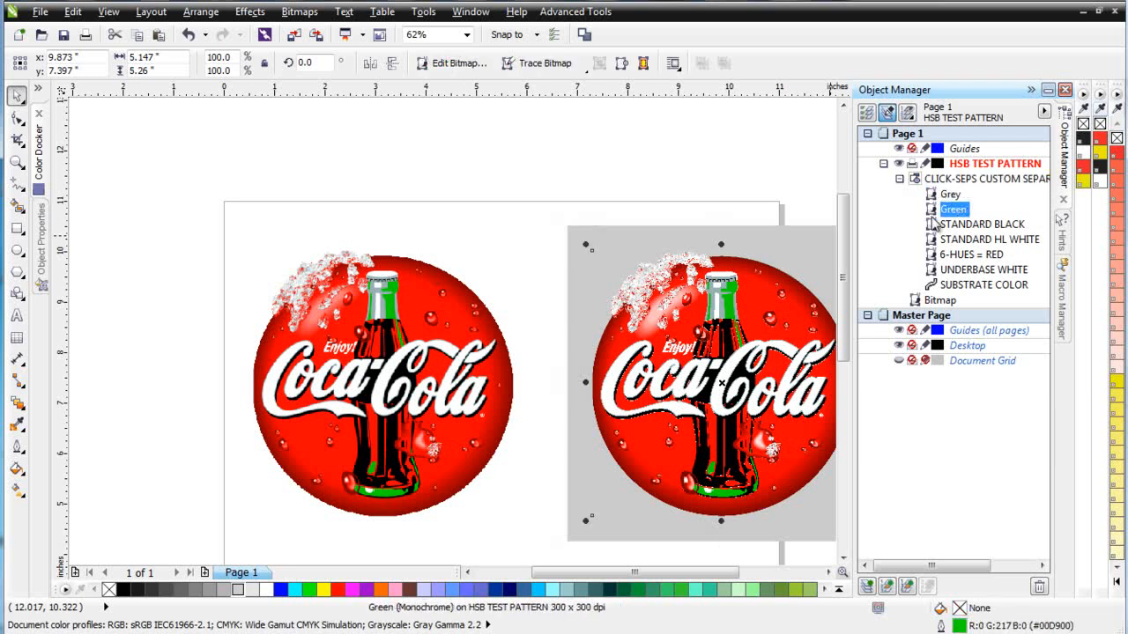